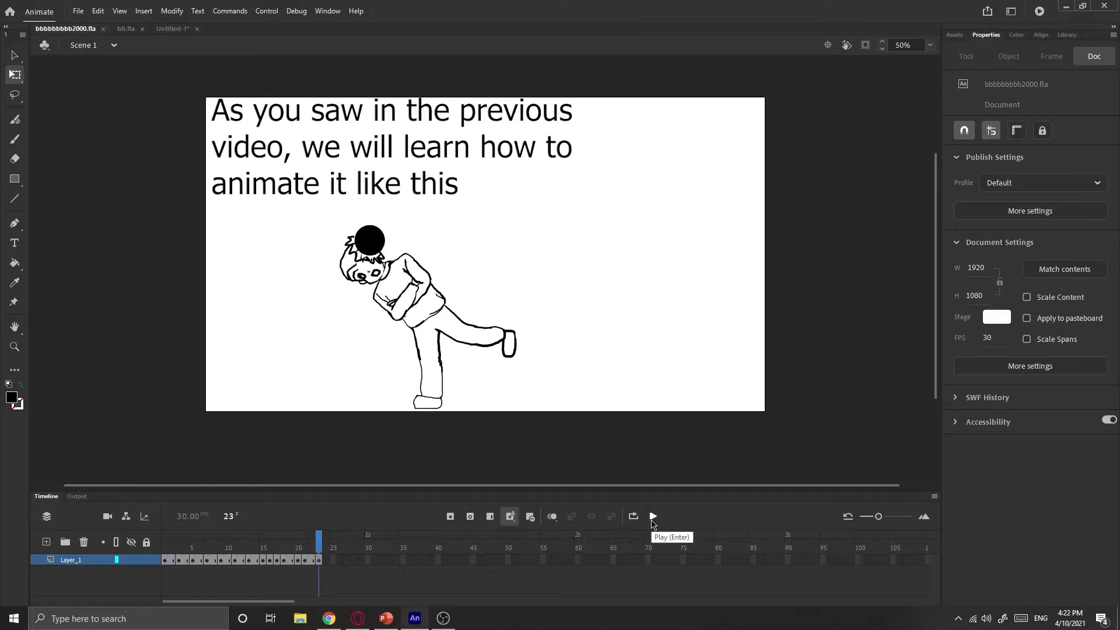
Play the finished ball-hit animation in bbbbbbbbb2000.fla and return its playhead to frame 1
left_click(653, 522)
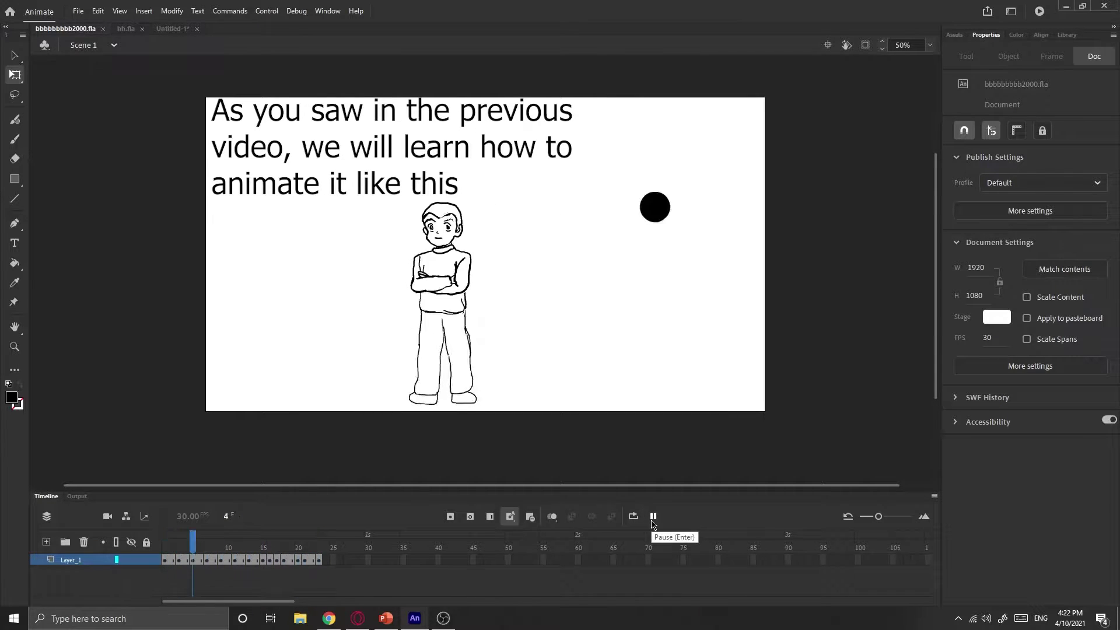
left_click(653, 522)
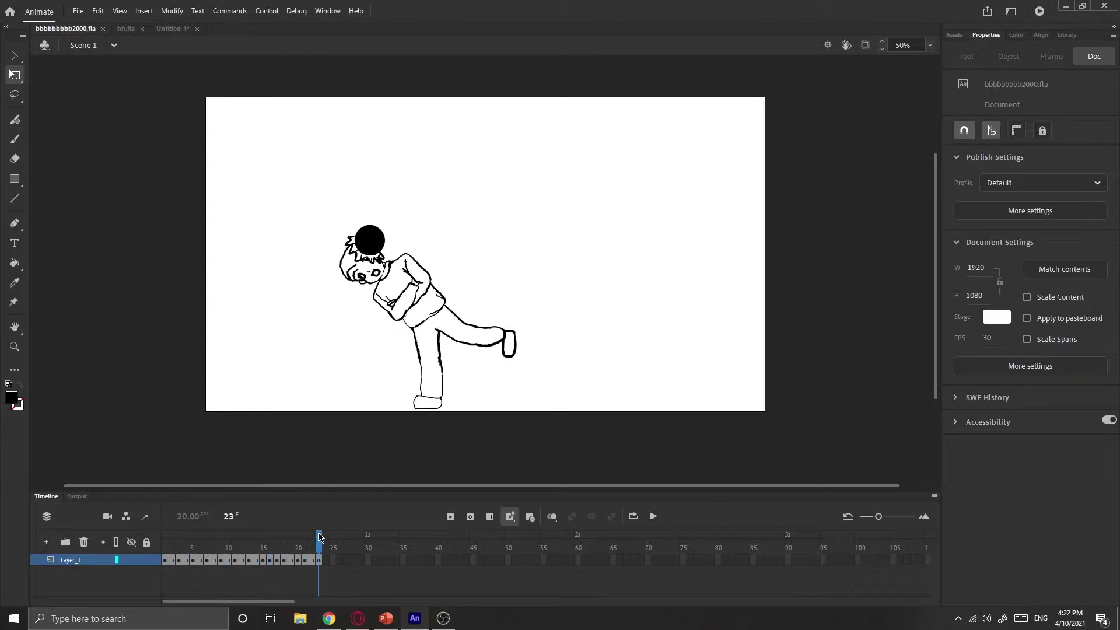
left_click_drag(319, 536, 165, 536)
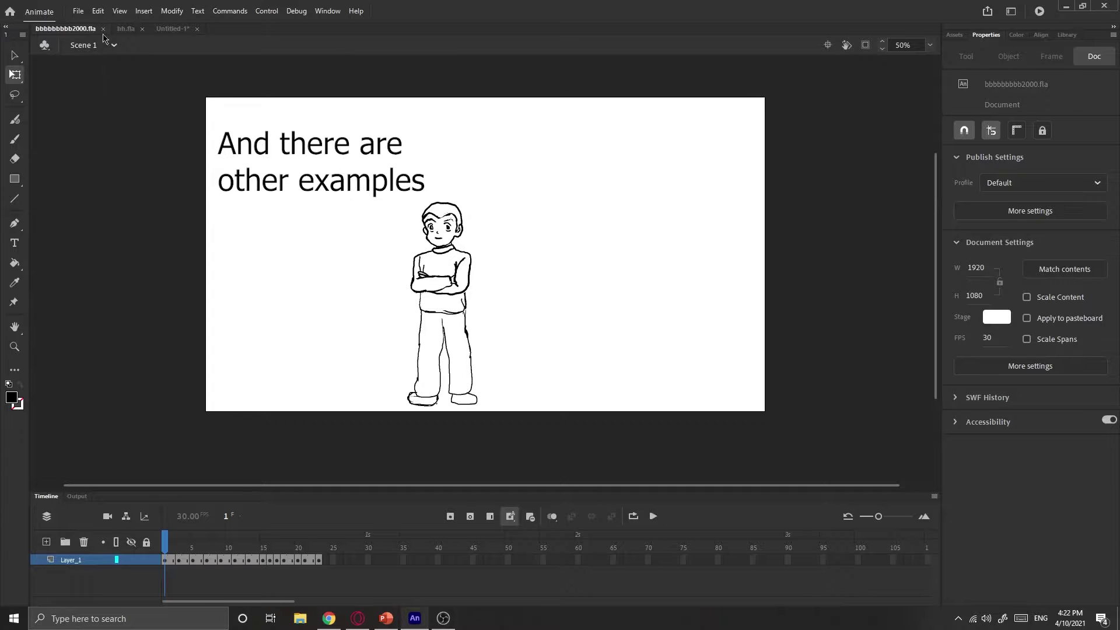
Play the example animation in hh.fla and return its playhead to frame 1
left_click(126, 29)
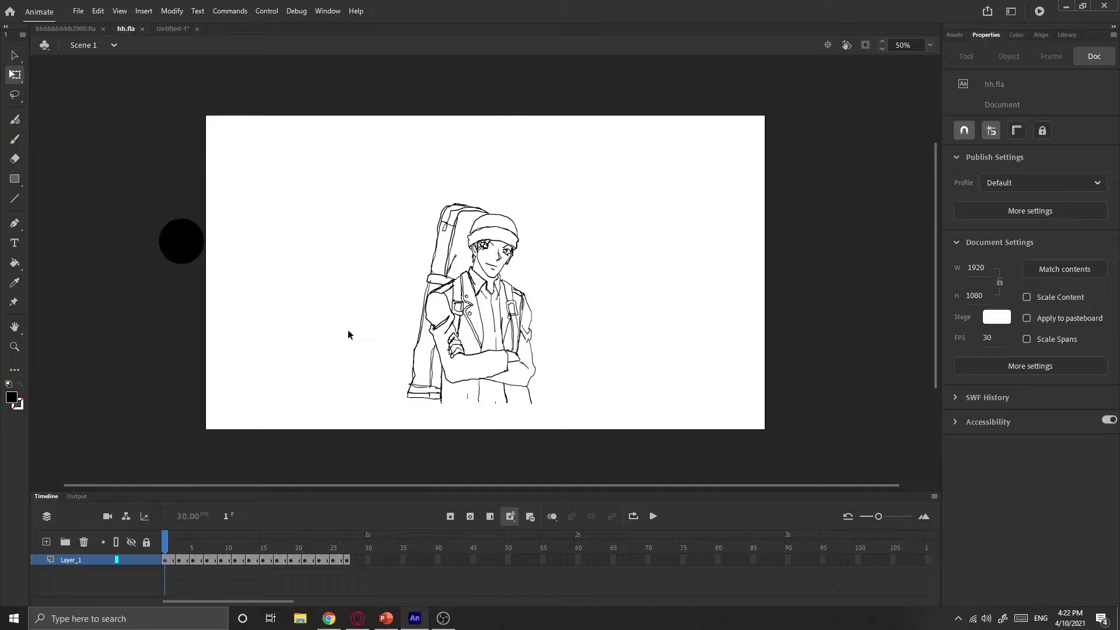
left_click(653, 516)
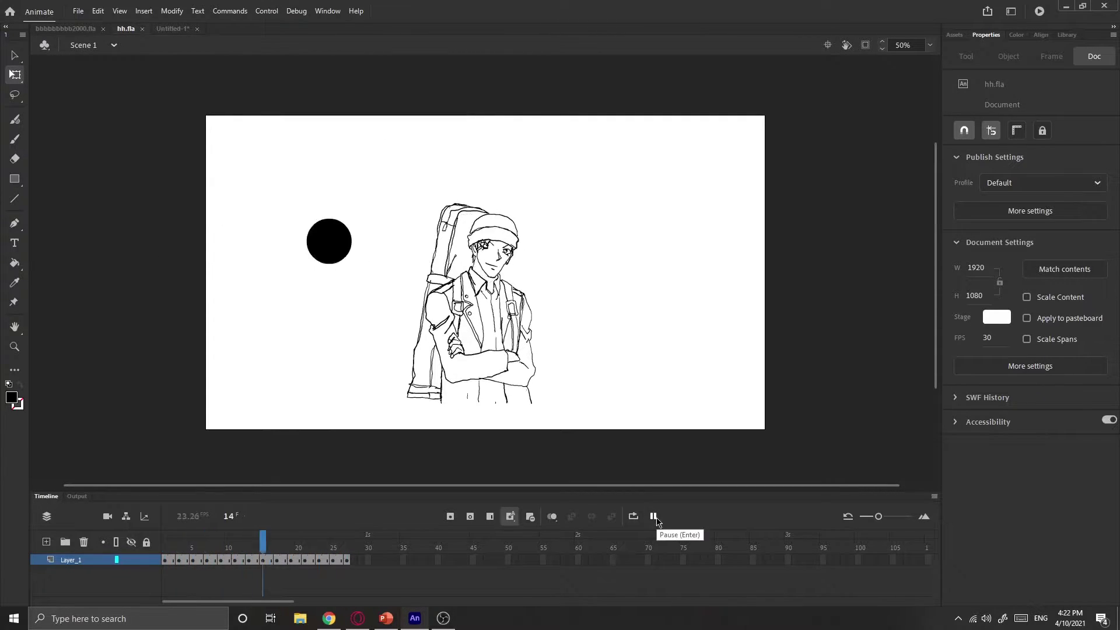
left_click(655, 517)
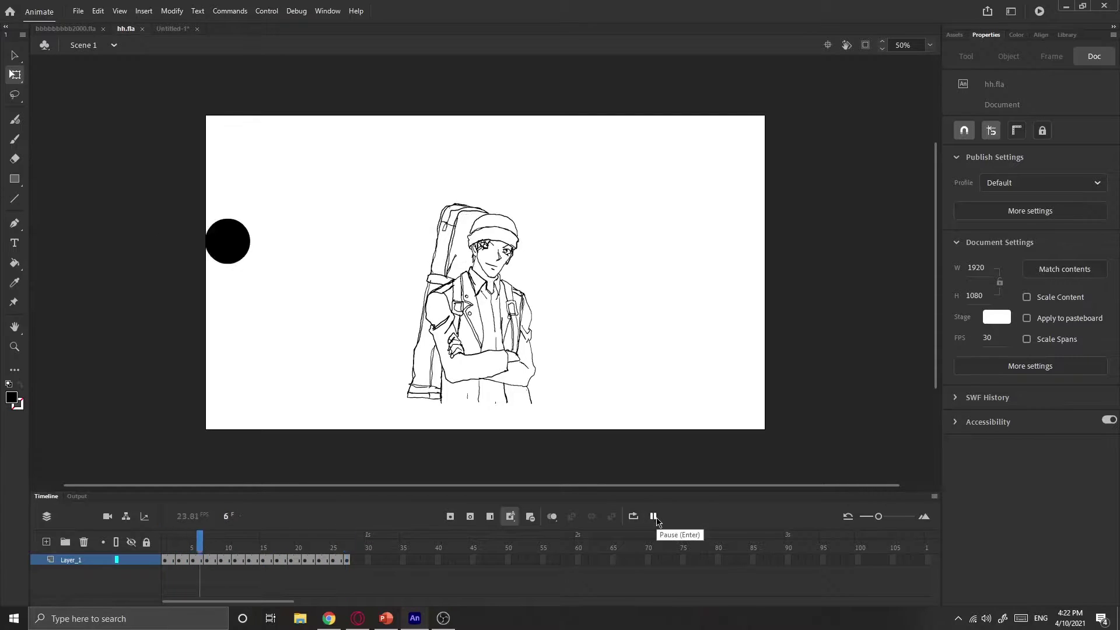
left_click(655, 517)
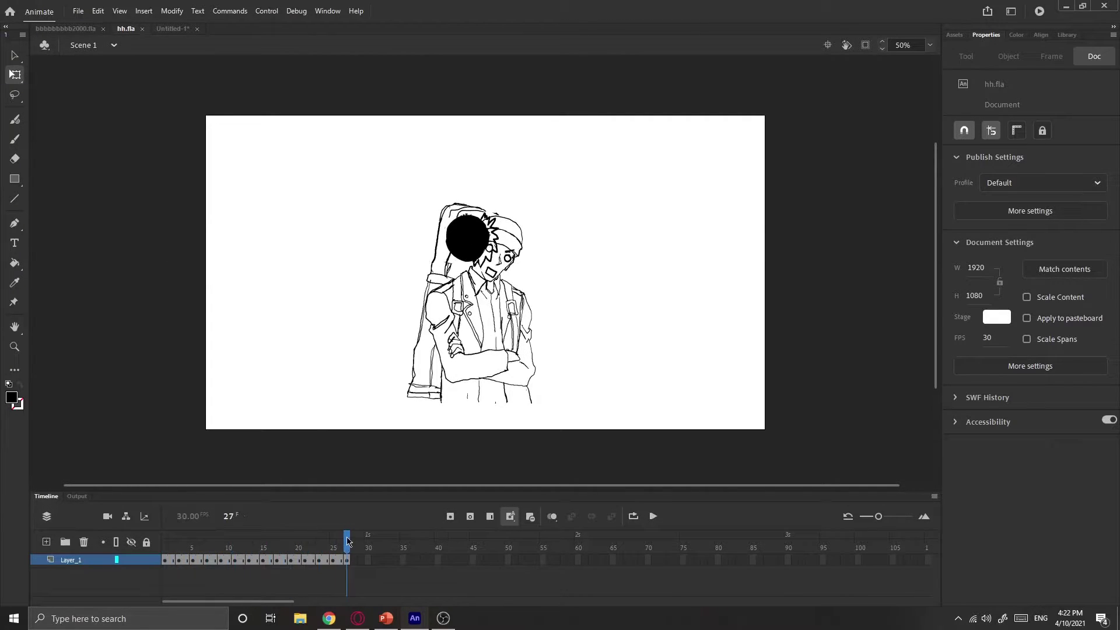
left_click_drag(348, 543, 165, 542)
In Untitled-1, draw a black circle about 133 px wide on frame 1 and place it above the stage, over the character's head
left_click(174, 30)
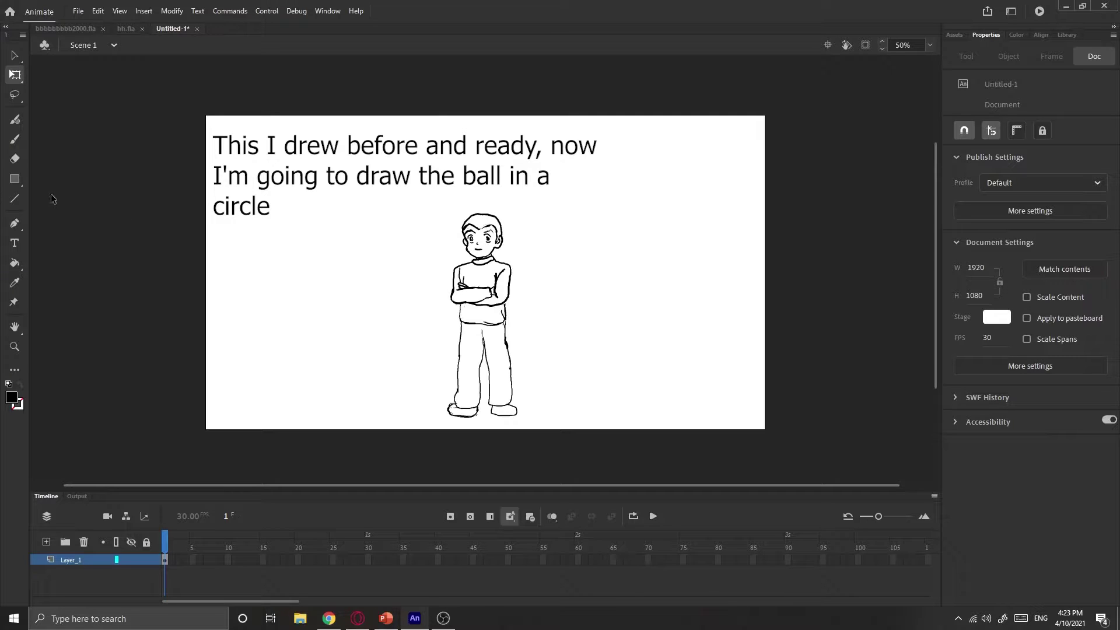
left_click(14, 180)
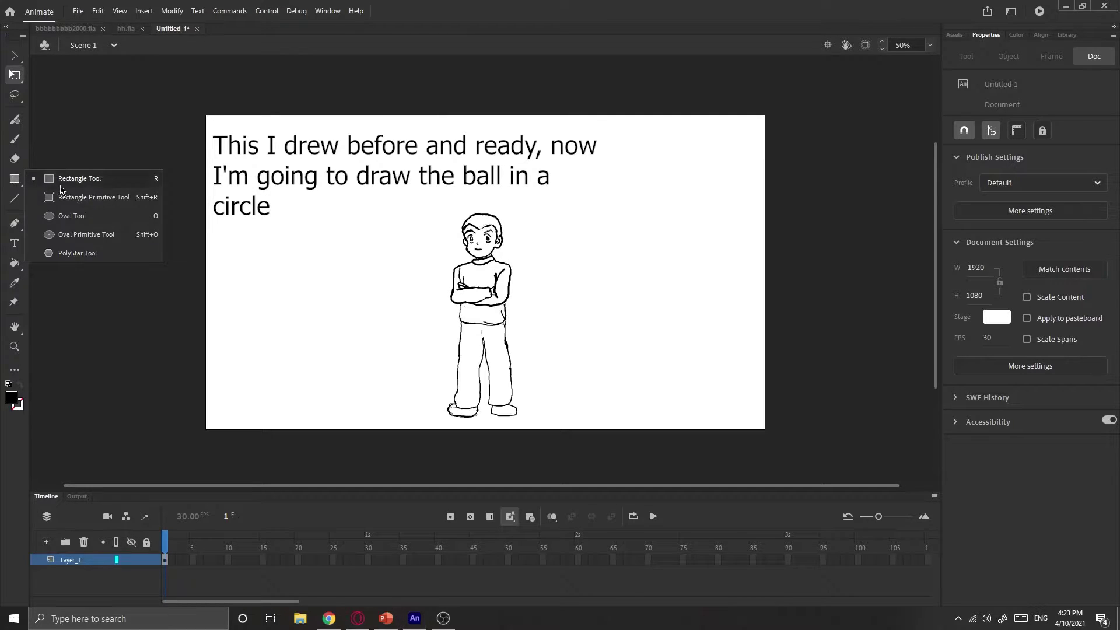
left_click(70, 216)
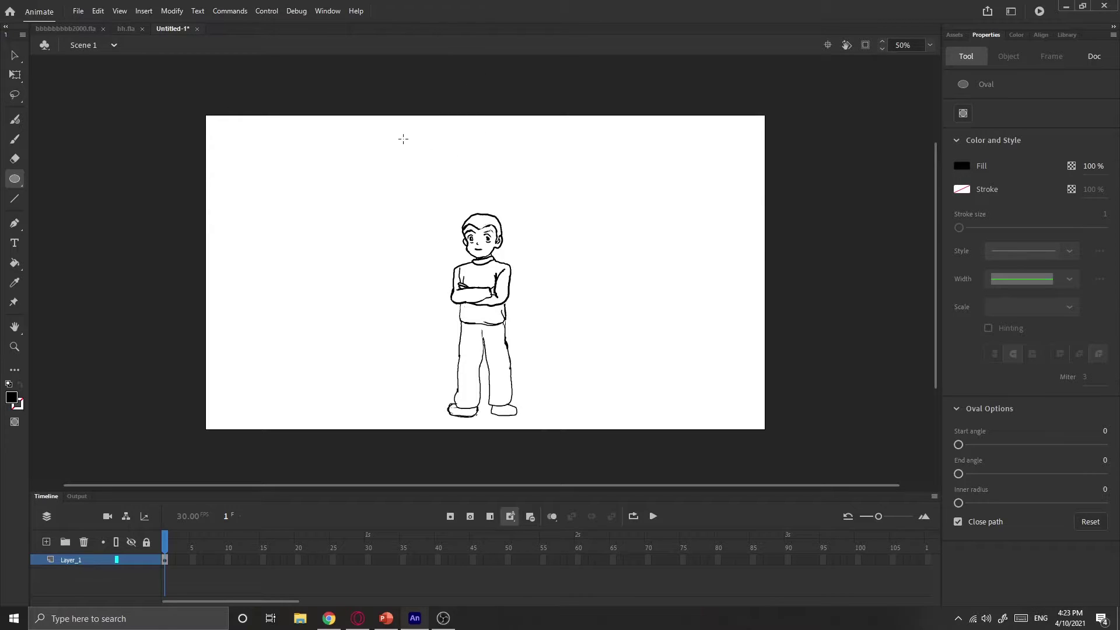
left_click_drag(403, 139, 442, 178)
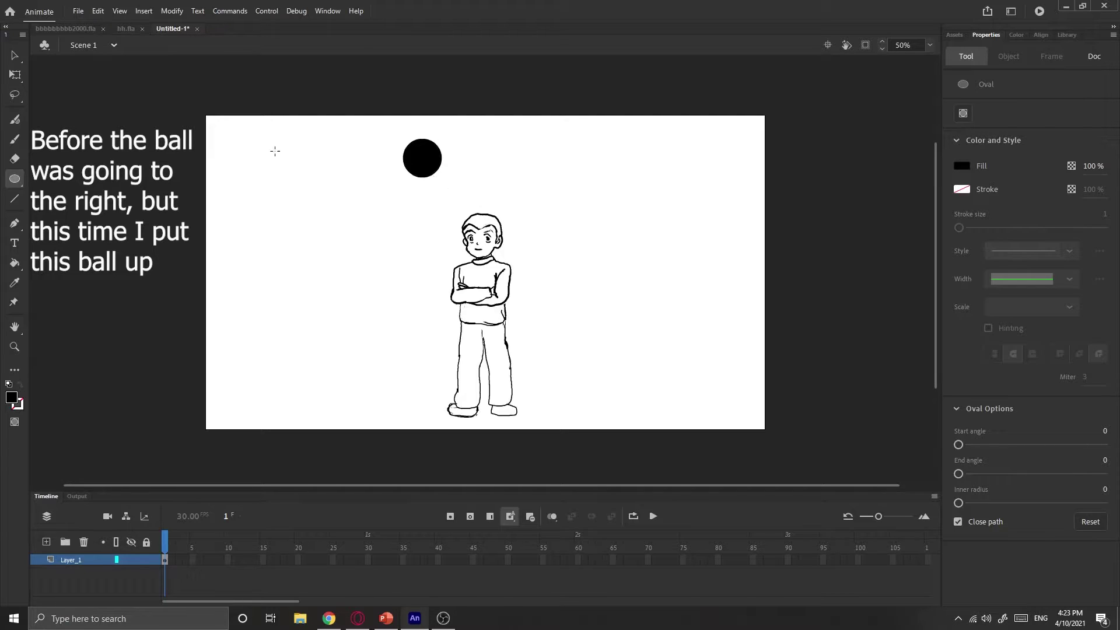
left_click(14, 55)
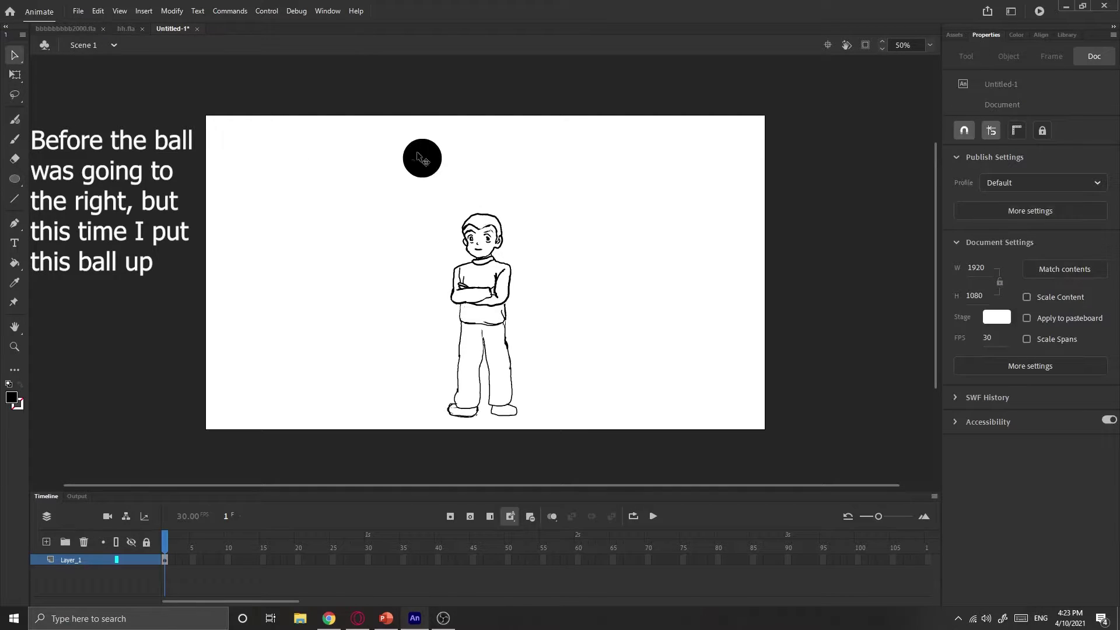
left_click_drag(418, 153, 485, 88)
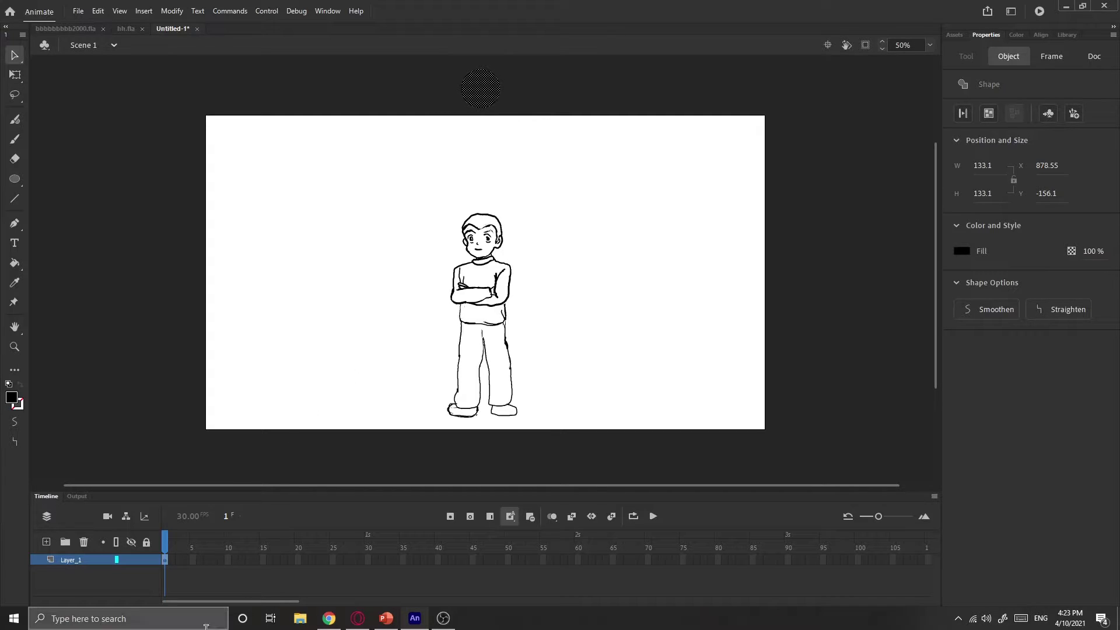
Turn on onion skinning, insert a blank keyframe at frame 3, and paste the character in place there
key("alt+shift+o")
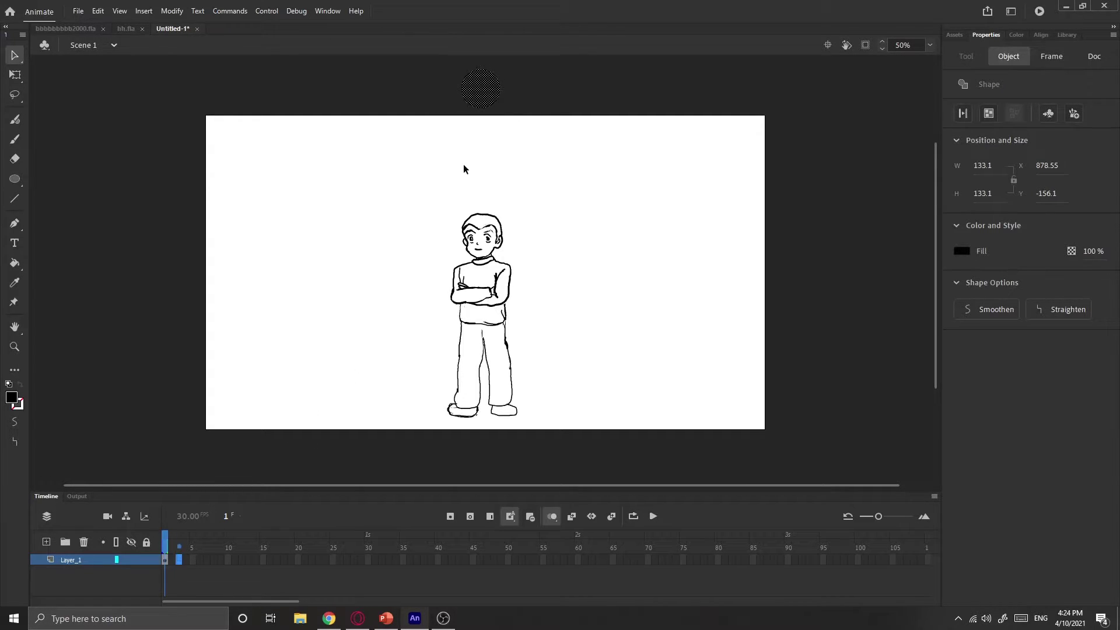
key("F7")
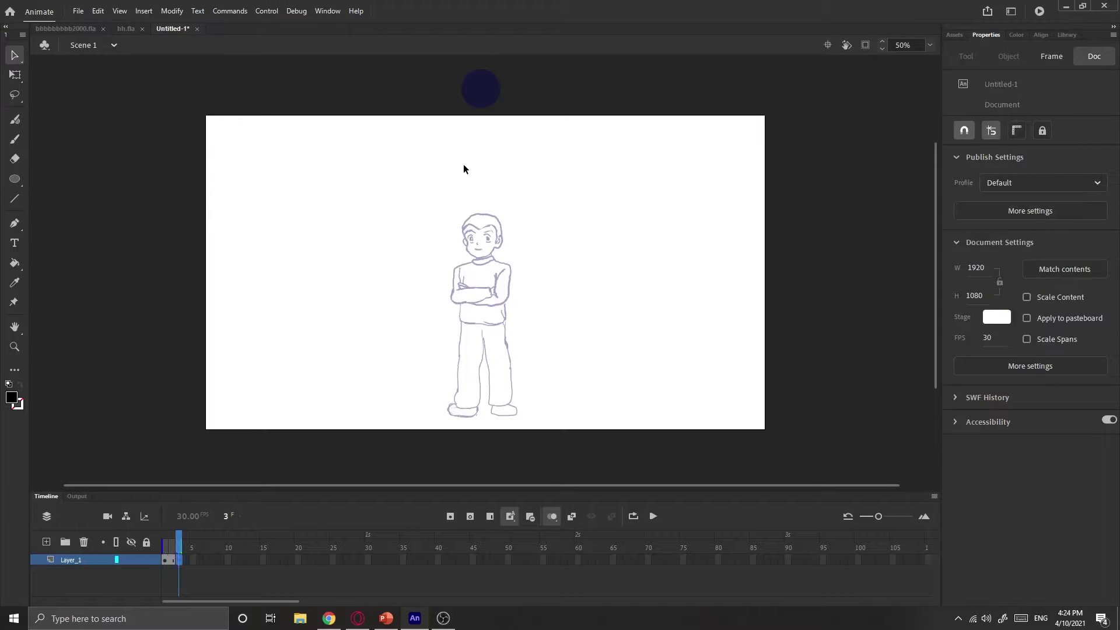
key("ctrl+shift+v")
left_click(496, 149)
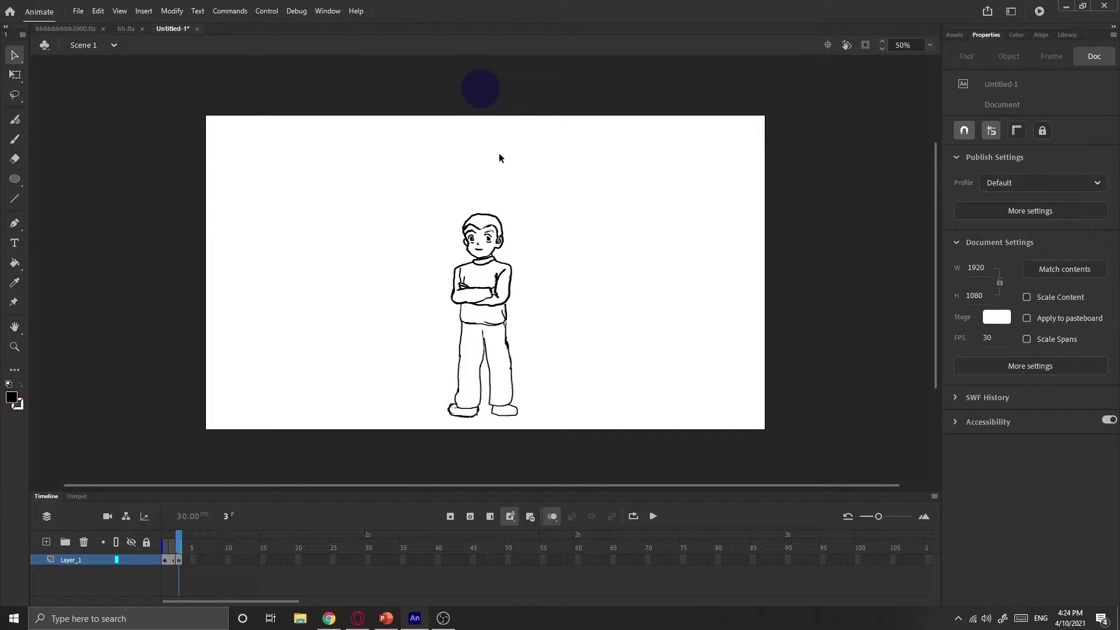
Draw a black ball about 144 by 140 px on frame 3 and place it just below the onion-skinned ball, at about X 881, Y -60
left_click(15, 180)
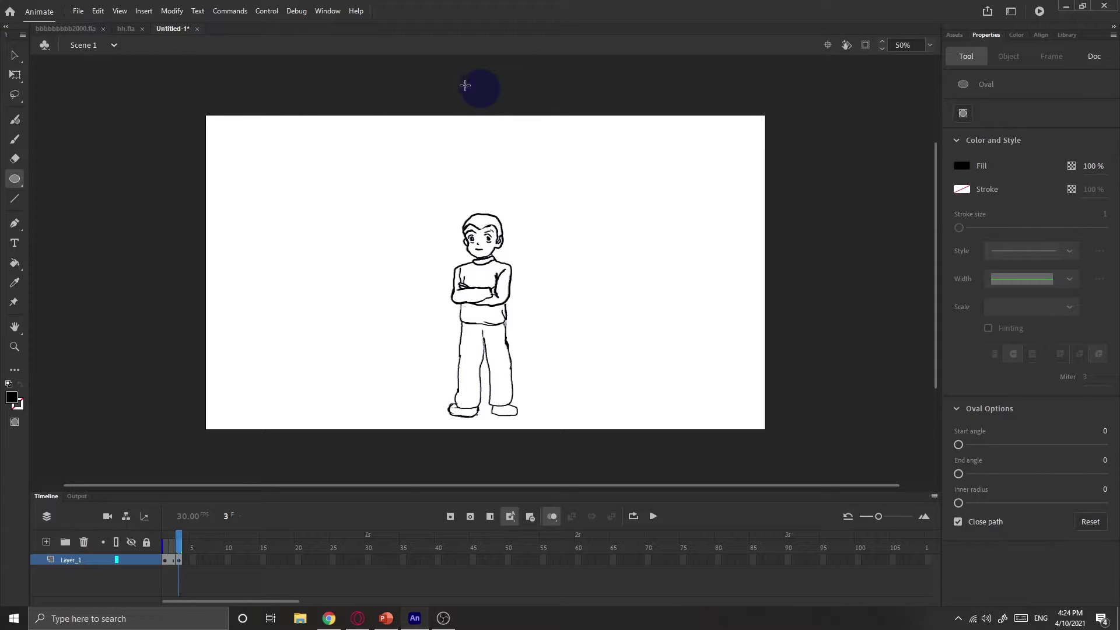
left_click_drag(465, 84, 507, 126)
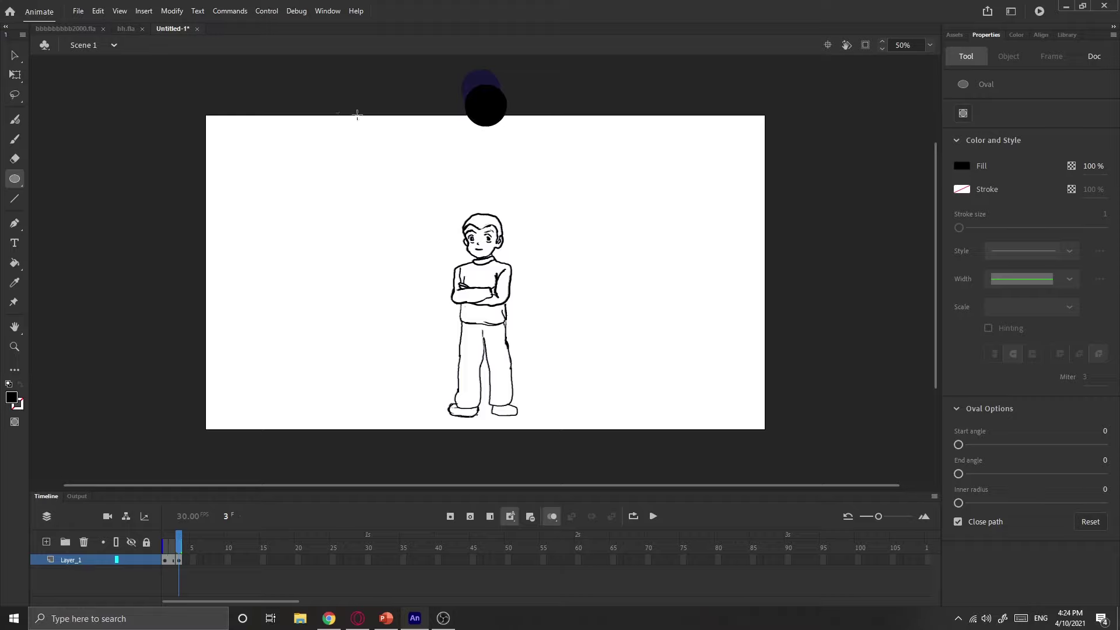
left_click(14, 56)
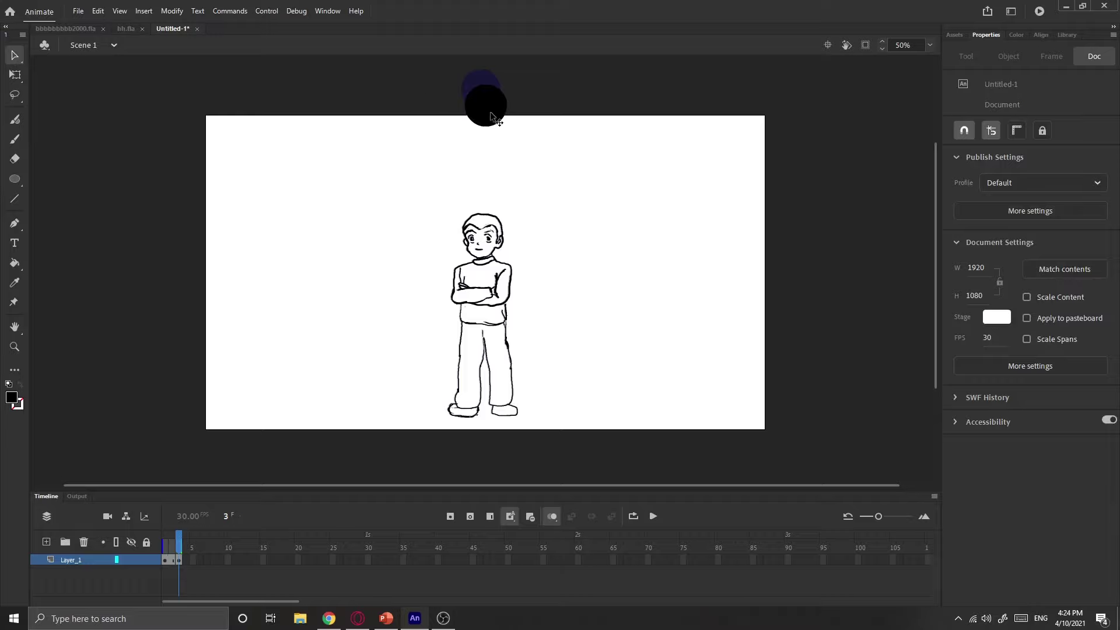
left_click_drag(491, 116, 487, 116)
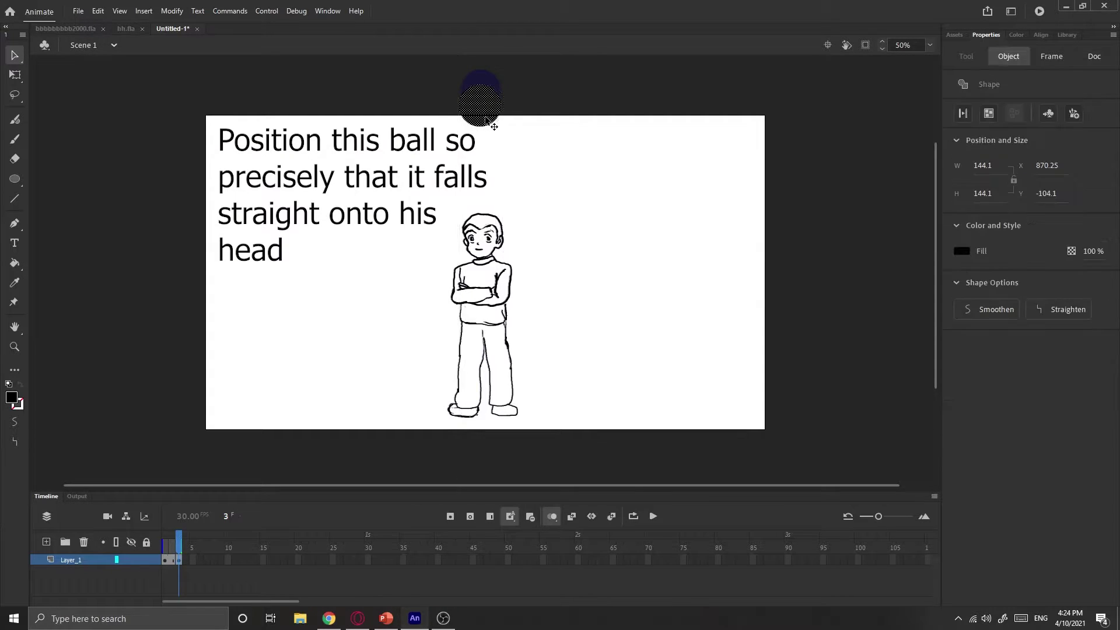
mouse_move(486, 119)
left_mouse_down()
mouse_move(489, 217)
mouse_move(487, 132)
mouse_move(498, 129)
left_mouse_up()
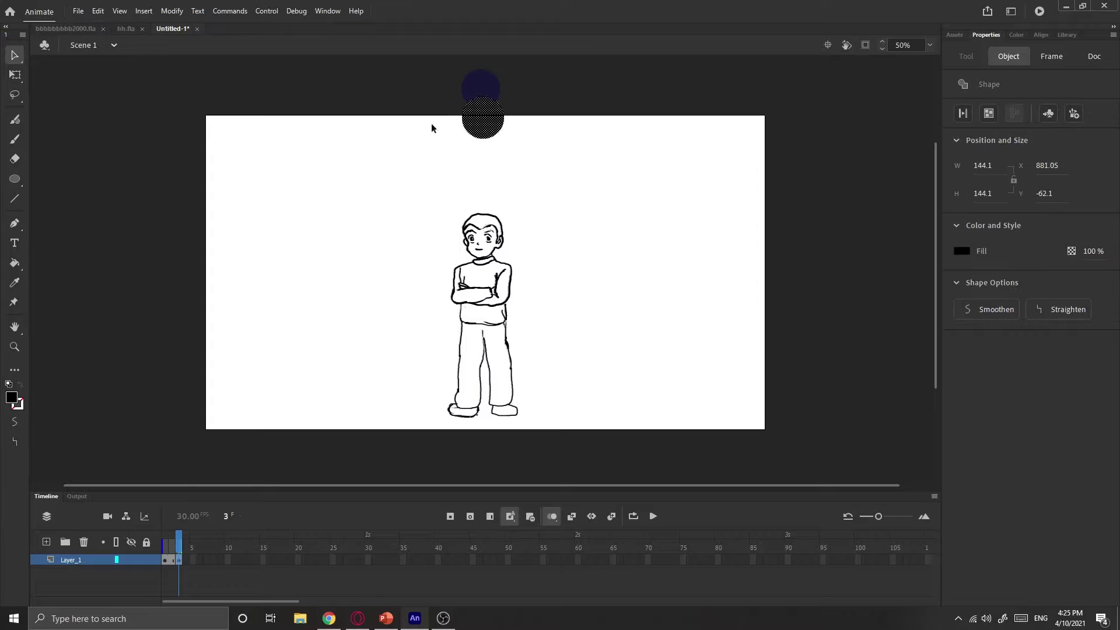
left_click(14, 74)
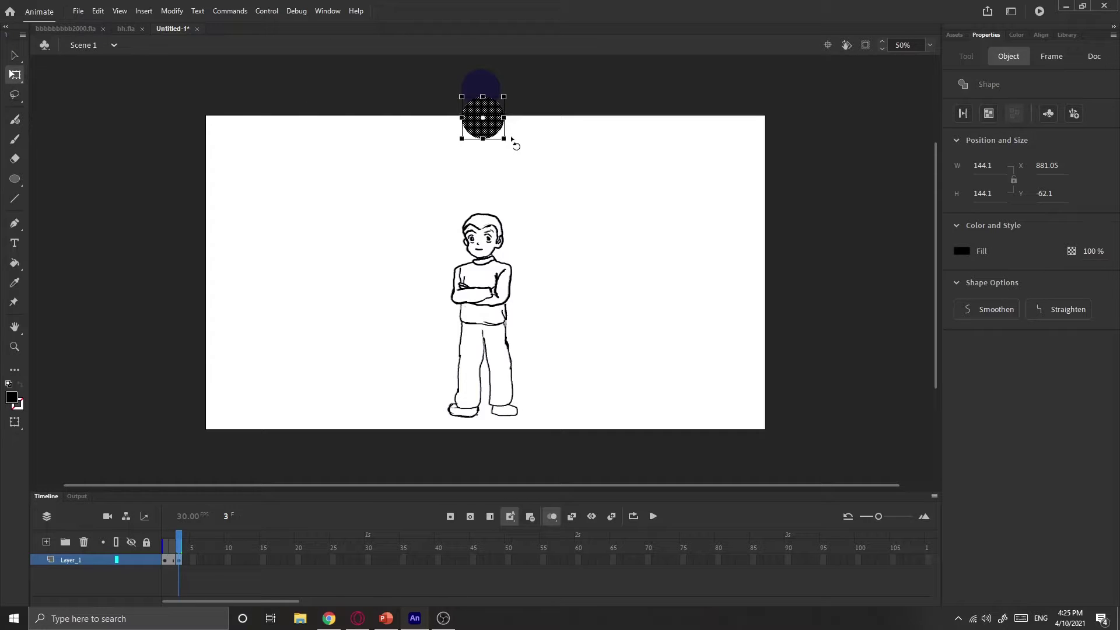
left_click_drag(504, 139, 504, 140)
left_click(507, 153)
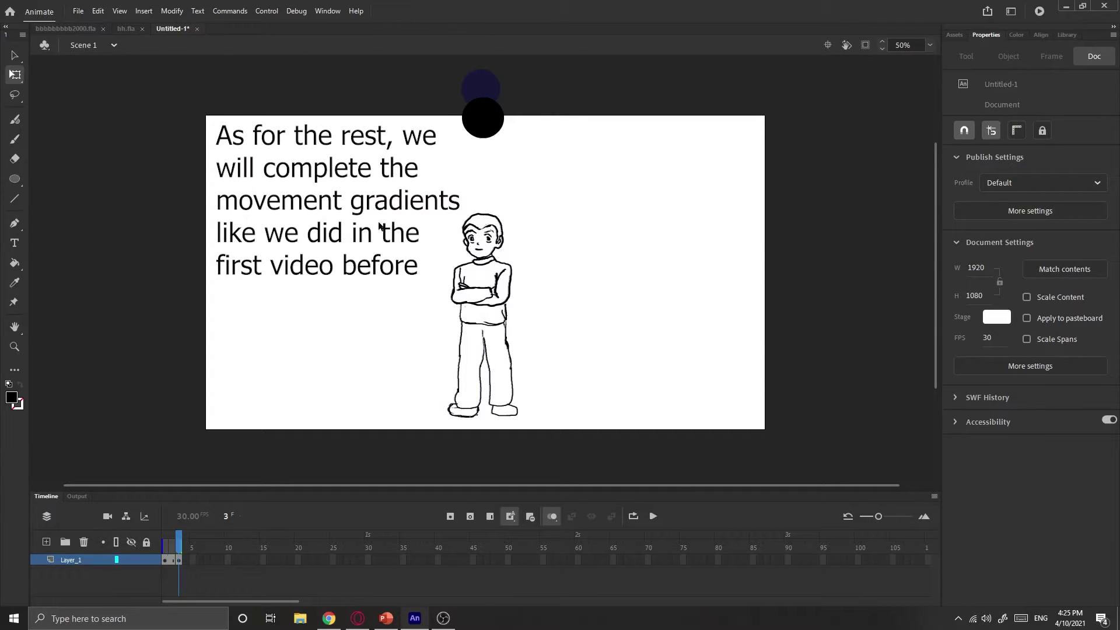
Add a blank keyframe at frame 5, paste the character, and align it over the onion-skinned figure at about X 834, Y 335
key("period")
key("period")
key("period")
key("period")
key("ctrl+v")
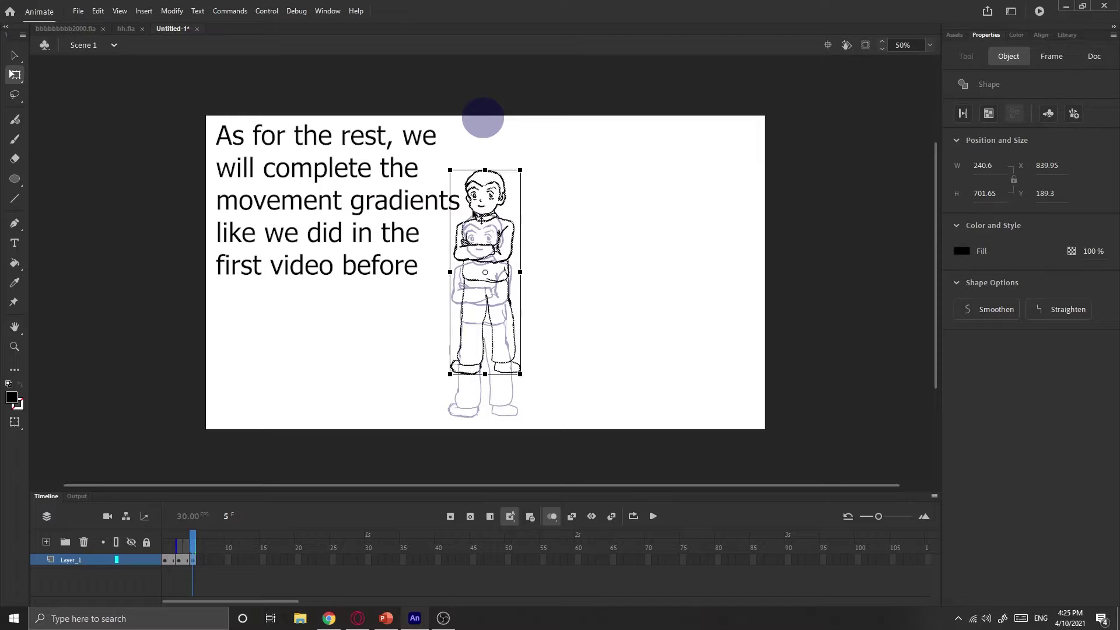
left_click_drag(480, 218, 474, 256)
key("shift+Left")
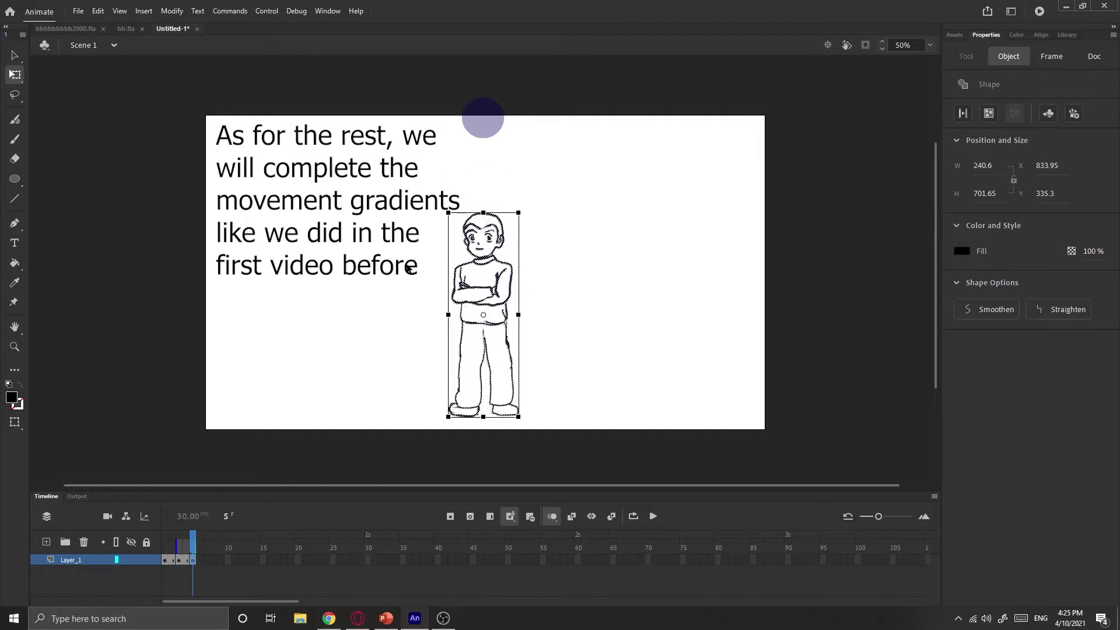
left_click(410, 266)
Copy the frame 3 ball to frame 5 and place it just below its onion-skinned position, above the character's head
key("comma")
left_click(484, 118)
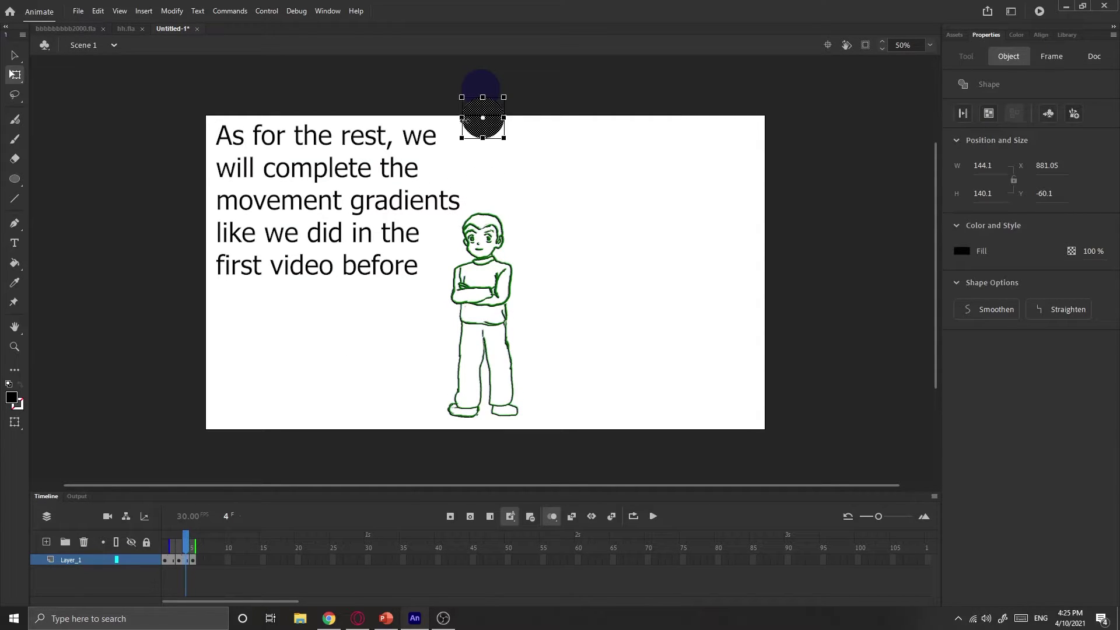
left_click(191, 544)
key("ctrl+v")
key("shift+Up")
key("shift+Up")
key("shift+Up")
key("shift+Up")
key("shift+Up")
key("shift+Up")
key("shift+Up")
key("shift+Up")
key("shift+Up")
key("shift+Up")
key("shift+Up")
key("shift+Up")
key("shift+Up")
key("shift+Up")
key("shift+Up")
key("shift+Up")
key("shift+Up")
key("shift+Up")
key("shift+Up")
key("shift+Up")
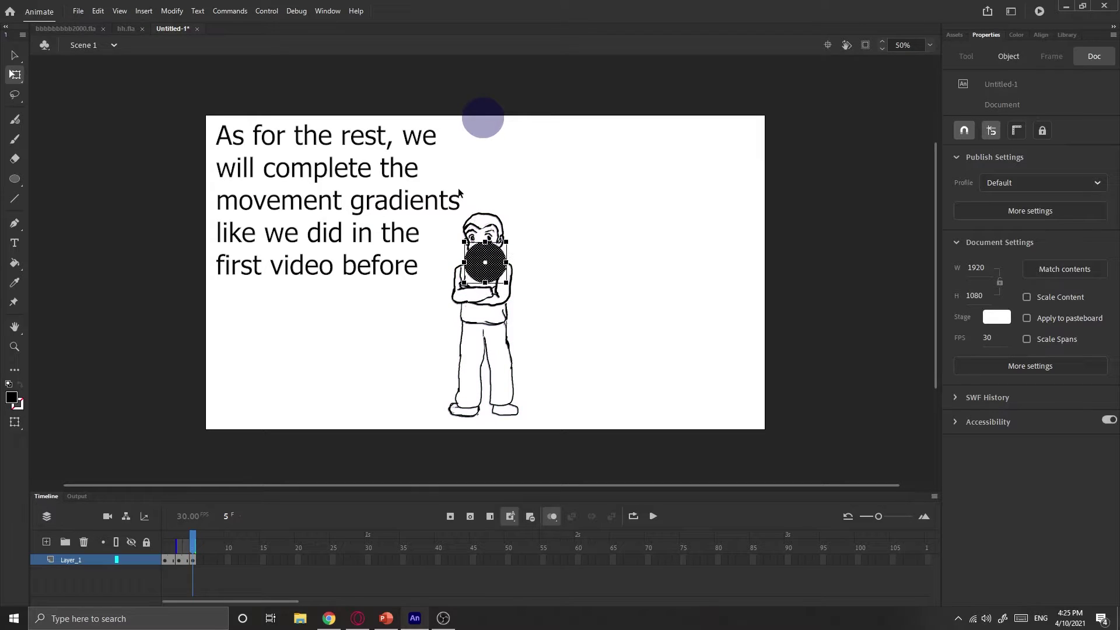
key("shift+Up")
key("shift+Up")
key("shift+Up")
key("shift+Up")
key("shift+Up")
key("shift+Up")
key("shift+Up")
key("shift+Up")
key("shift+Up")
key("shift+Up")
key("shift+Up")
key("shift+Up")
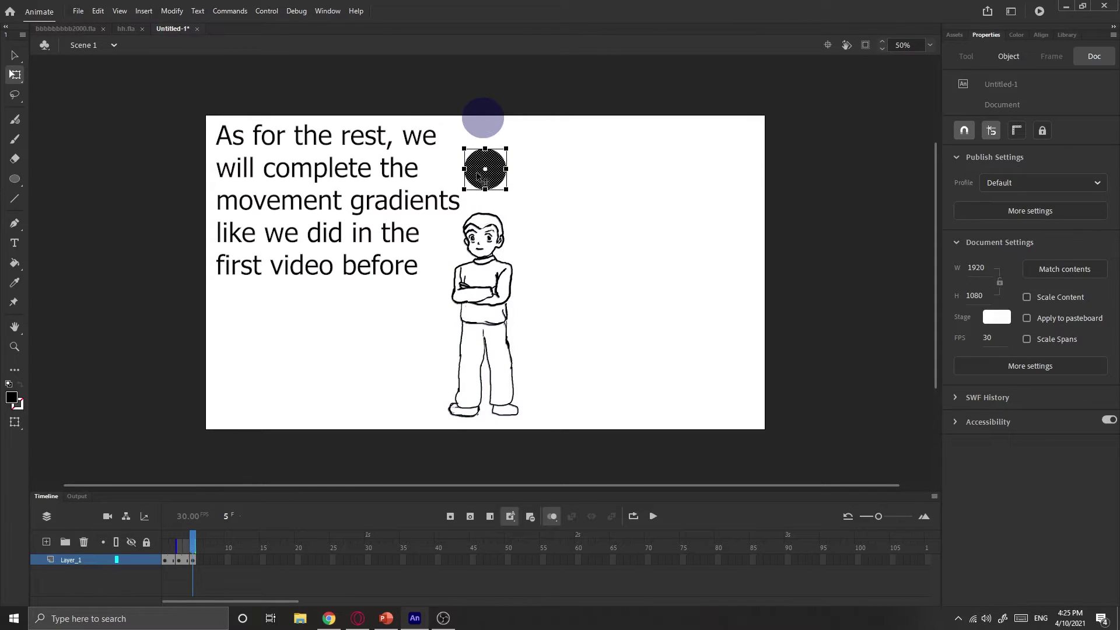
left_click_drag(475, 176, 472, 155)
left_click(535, 166)
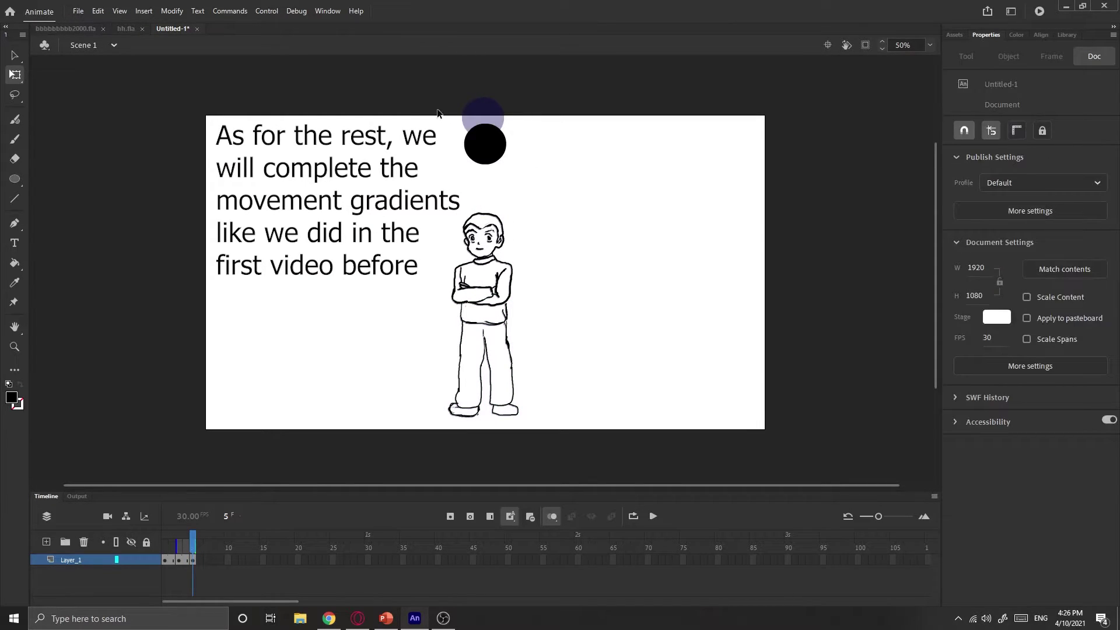
Add a keyframe at frame 7 that repeats the drawing, and move the ball down to about Y 138
left_click_drag(437, 109, 529, 448)
left_click(552, 266)
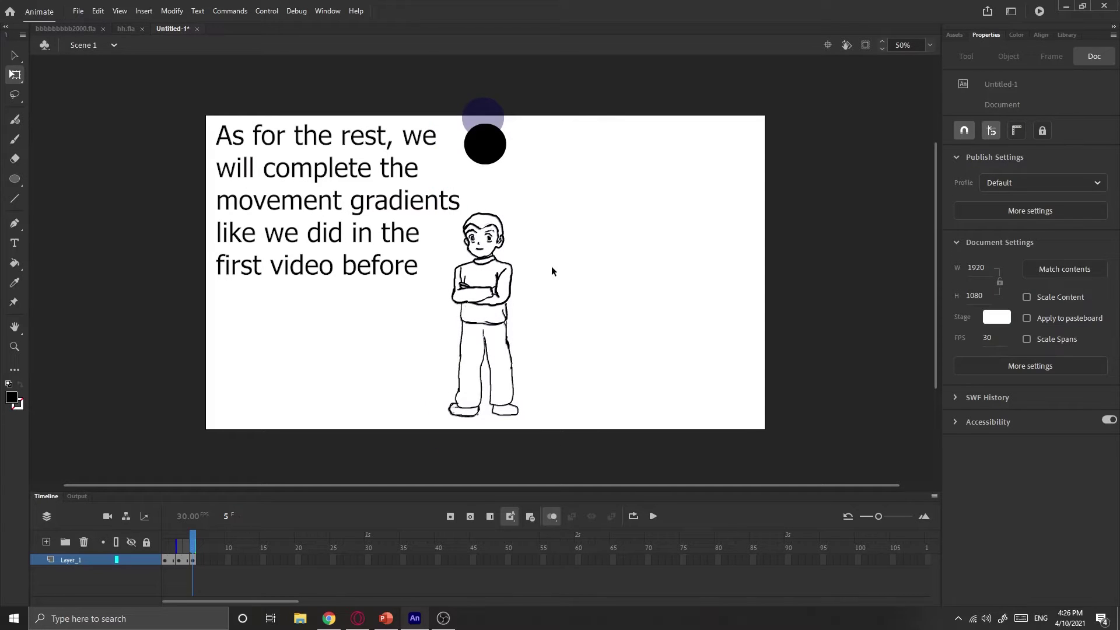
key("F5")
key("F6")
left_click(381, 208)
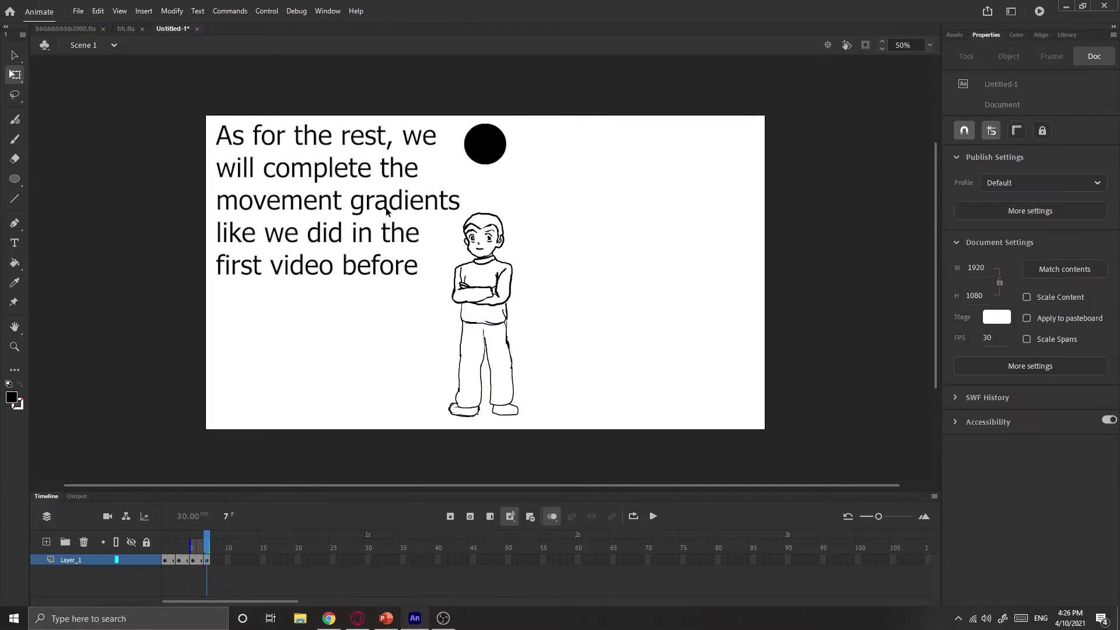
left_click(486, 157)
left_click_drag(486, 157, 486, 189)
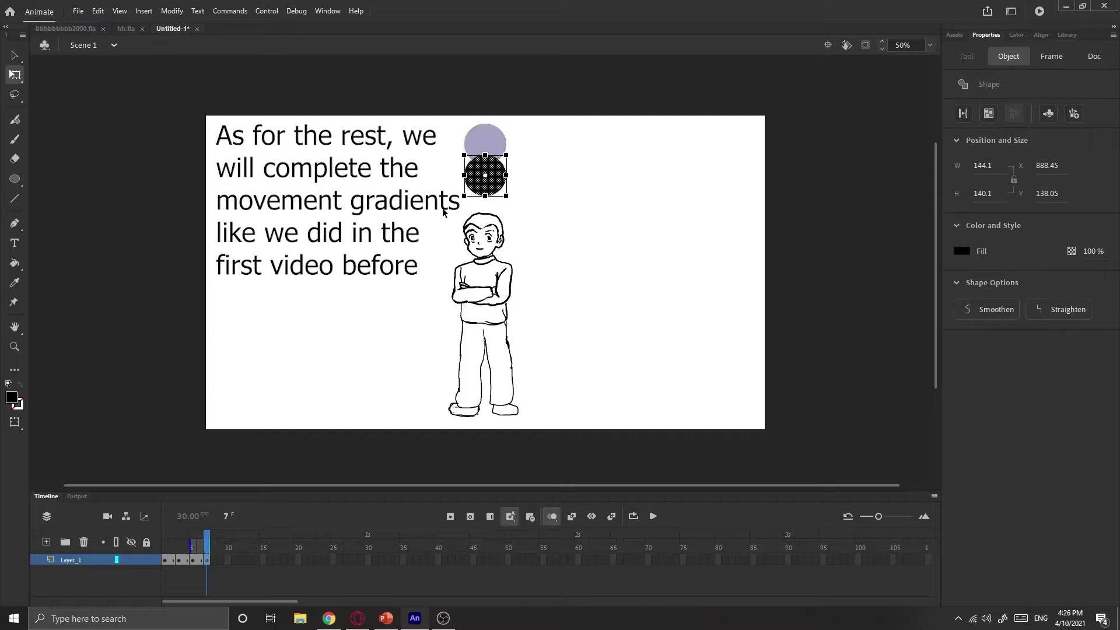
Add a keyframe at frame 9 that repeats the drawing, and lower the ball to about Y 246 so it touches the character's head
left_click(438, 215)
key("F5")
key("F6")
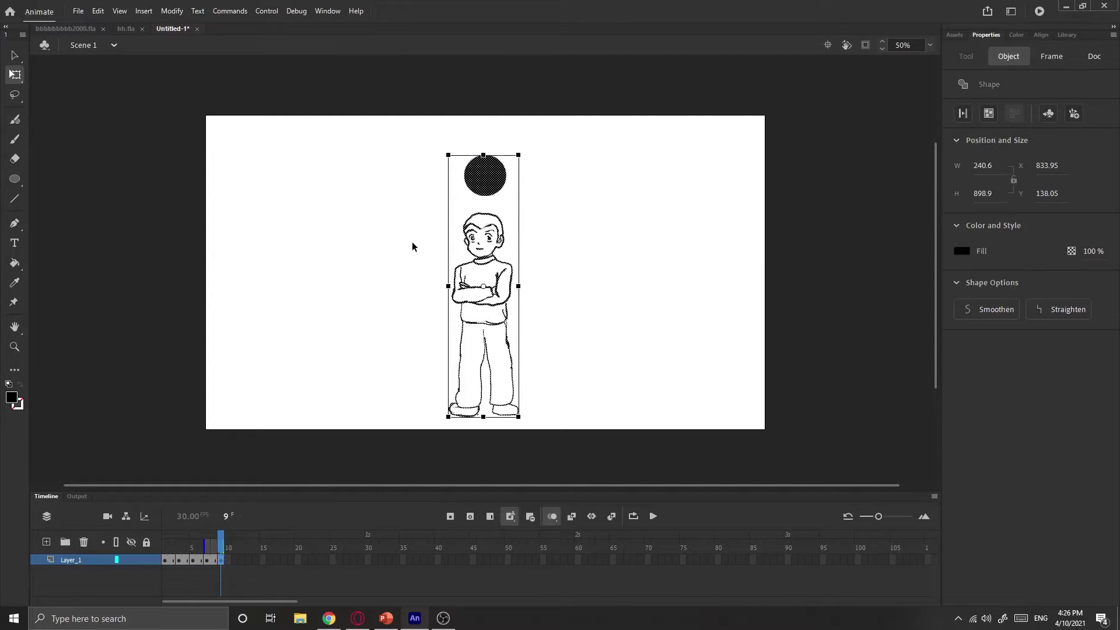
left_click(415, 243)
left_click(484, 176)
left_click_drag(485, 176, 482, 208)
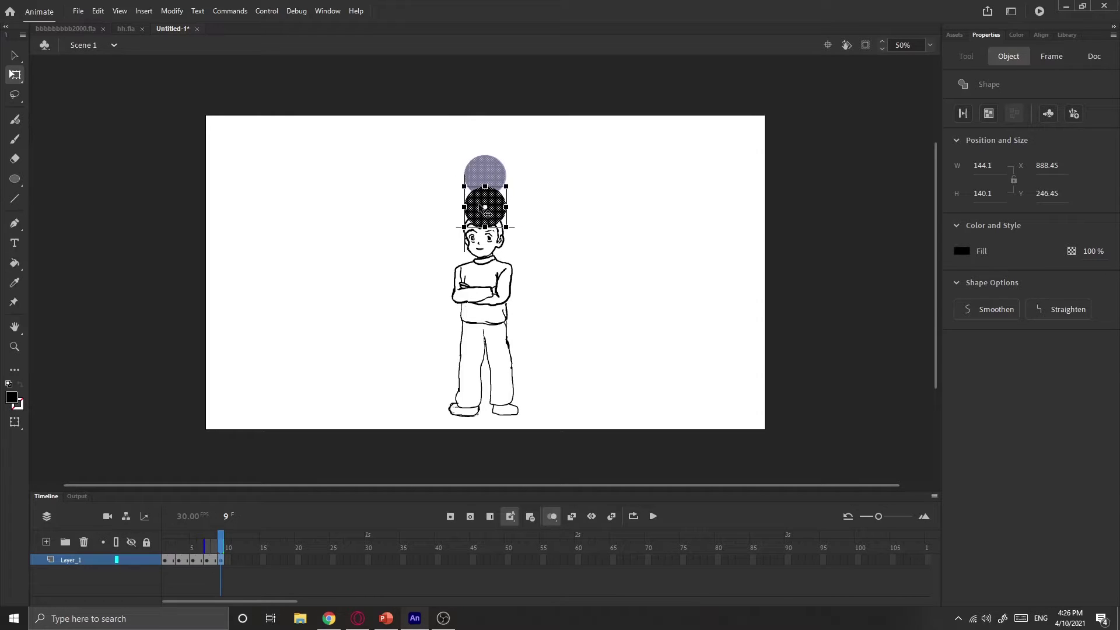
left_click(433, 208)
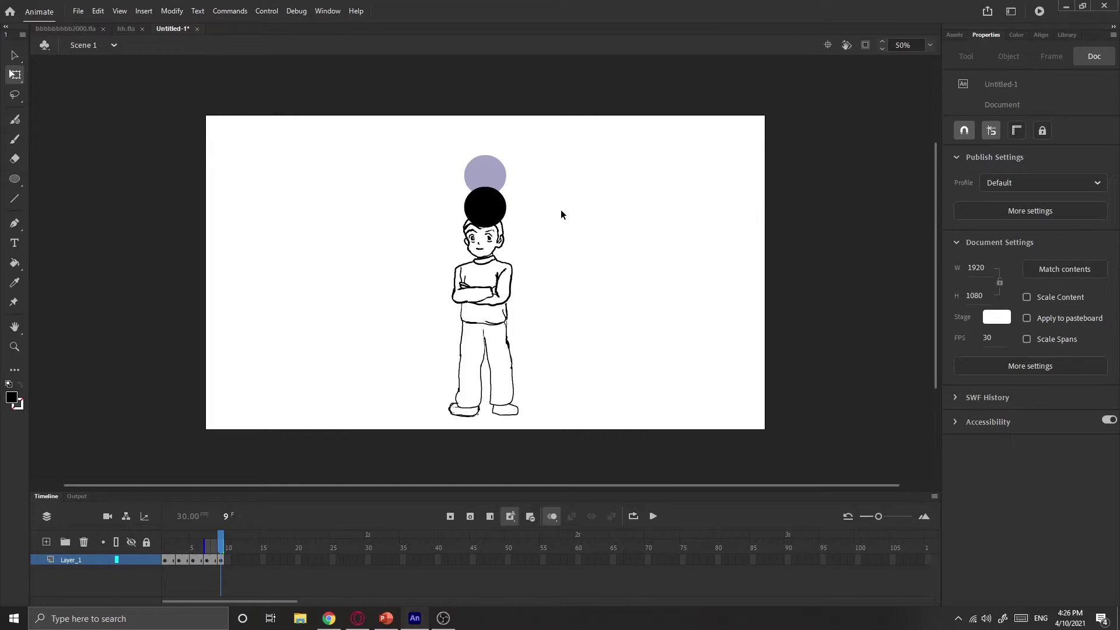
Draw spiky hair strands with the Classic Brush at size 5 on both sides of the character's head and over the forehead in frame 9
key("ctrl+minus")
key("ctrl+equal")
key("ctrl+equal")
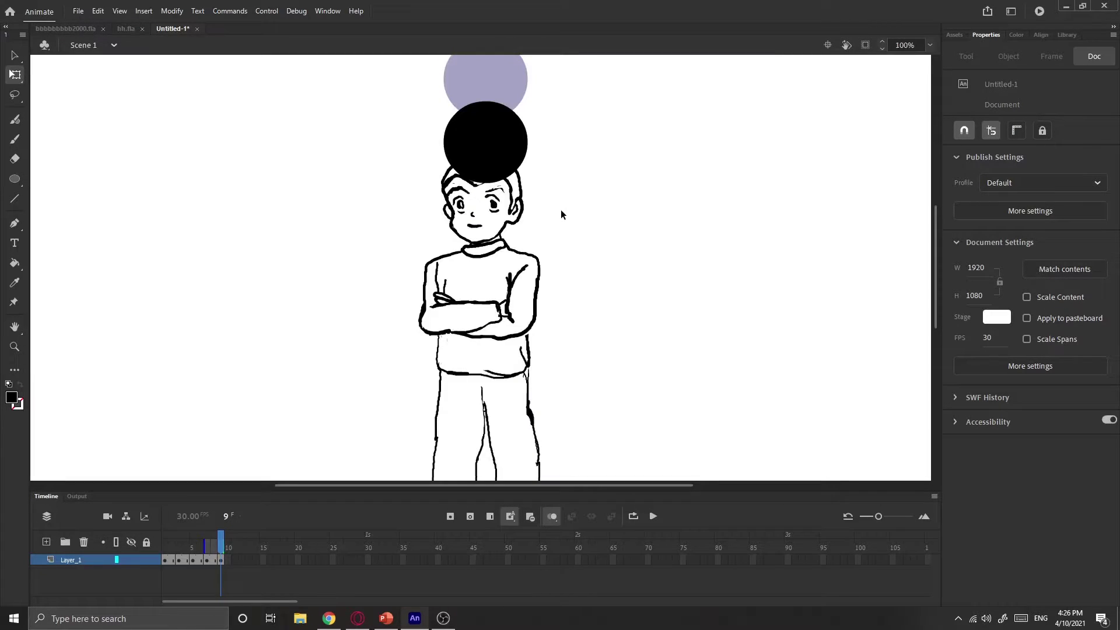
scroll(562, 214, "up", 4)
scroll(563, 217, "down", 2)
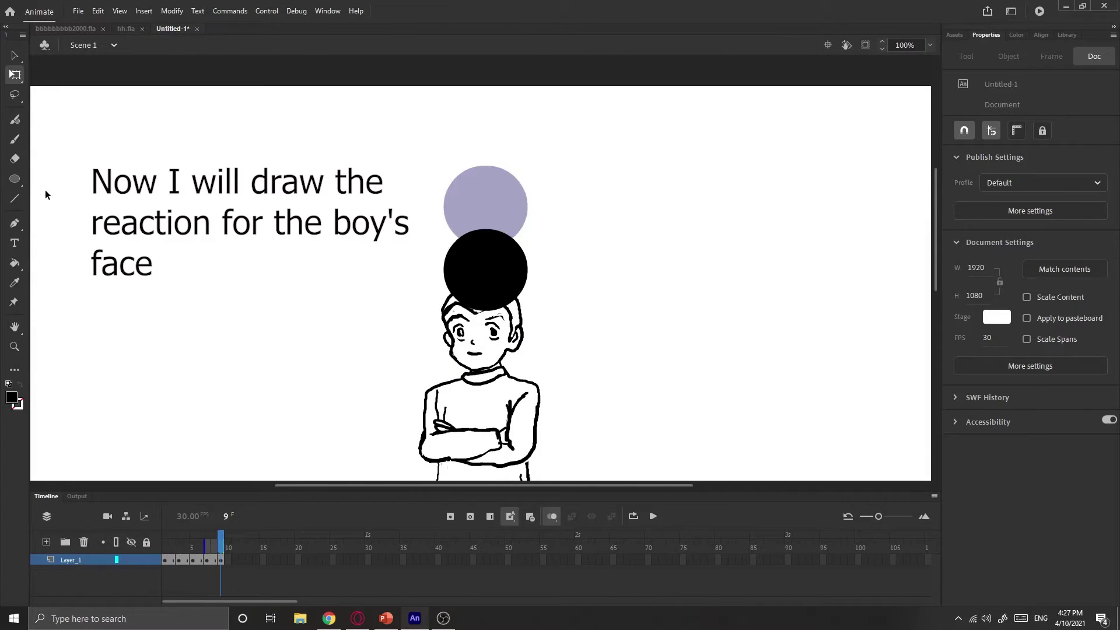
left_click(15, 139)
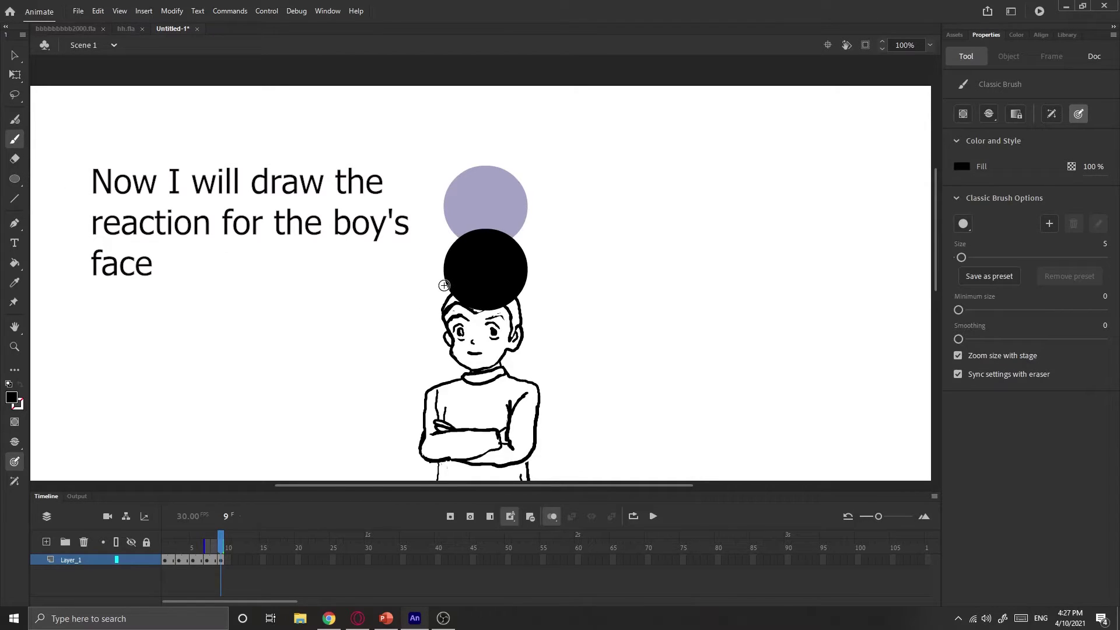
mouse_move(444, 285)
left_mouse_down()
mouse_move(431, 310)
mouse_move(449, 301)
mouse_move(485, 328)
mouse_move(536, 308)
mouse_move(547, 287)
left_mouse_up()
Erase the character's mouth and pupils in frame 9, and brush in hollow eyes and a wide-open rectangular mouth
left_click(14, 158)
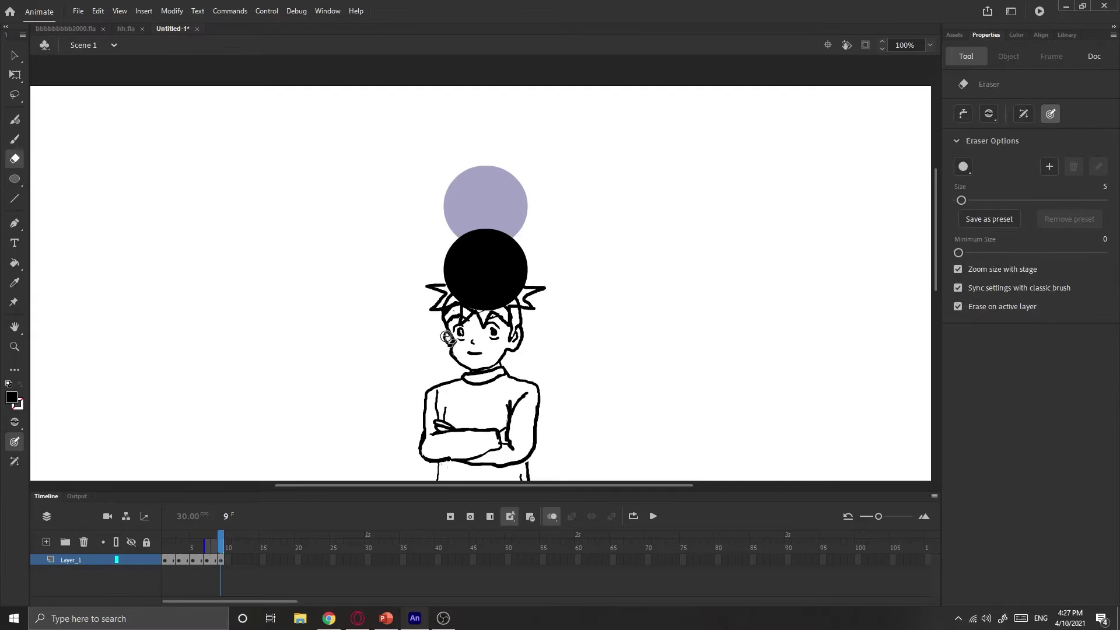
mouse_move(496, 334)
left_mouse_down()
mouse_move(457, 329)
mouse_move(490, 335)
mouse_move(490, 324)
mouse_move(495, 335)
mouse_move(456, 331)
mouse_move(478, 354)
left_mouse_up()
left_click(15, 139)
left_click(15, 158)
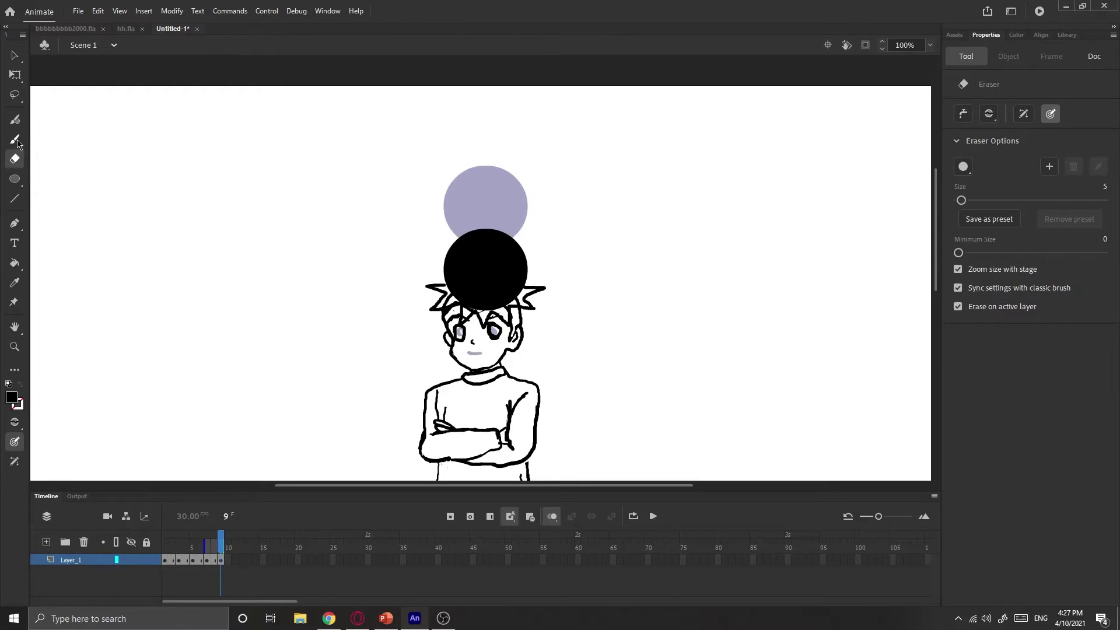
left_click(15, 138)
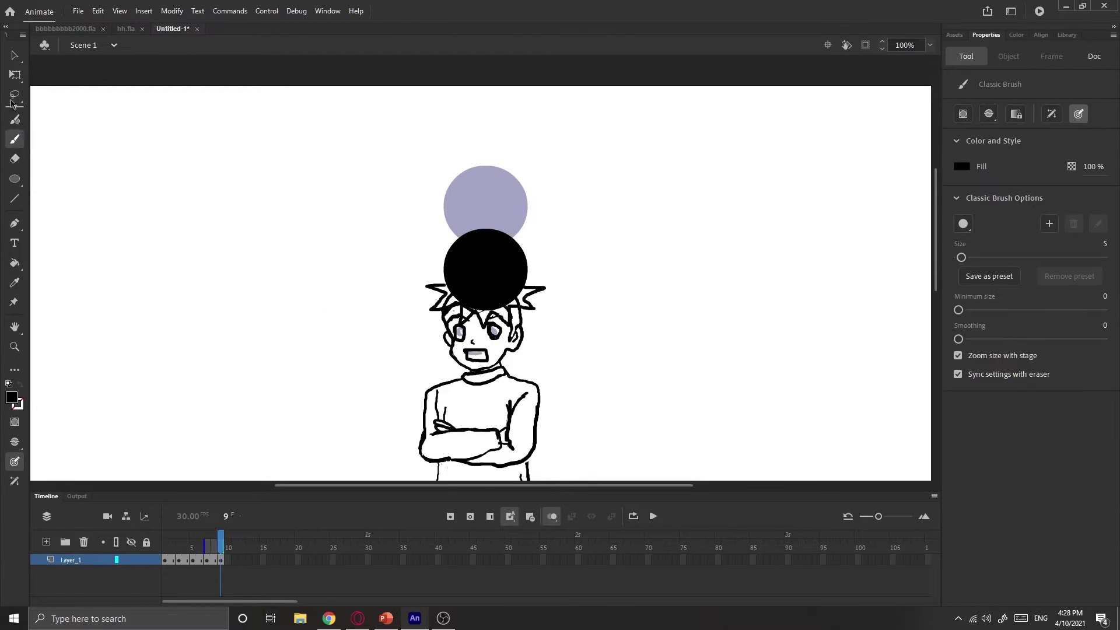
left_click(15, 55)
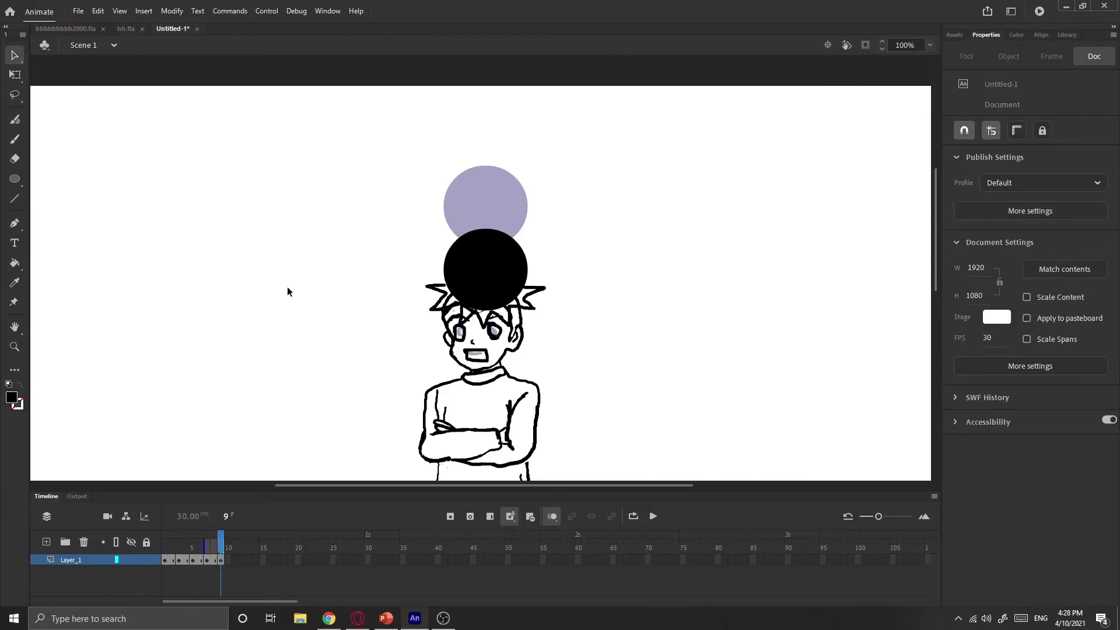
Add a keyframe at frame 11 that repeats the shocked character and the ball
key("ctrl+minus")
key("ctrl+minus")
key("ctrl+equal")
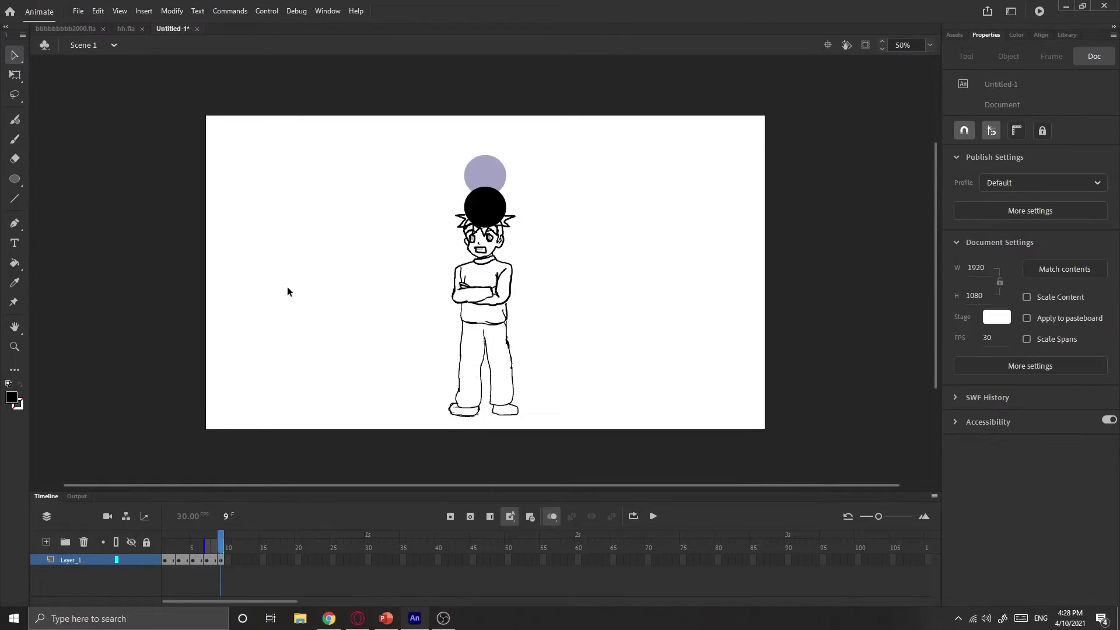
key("period")
key("period")
key("F6")
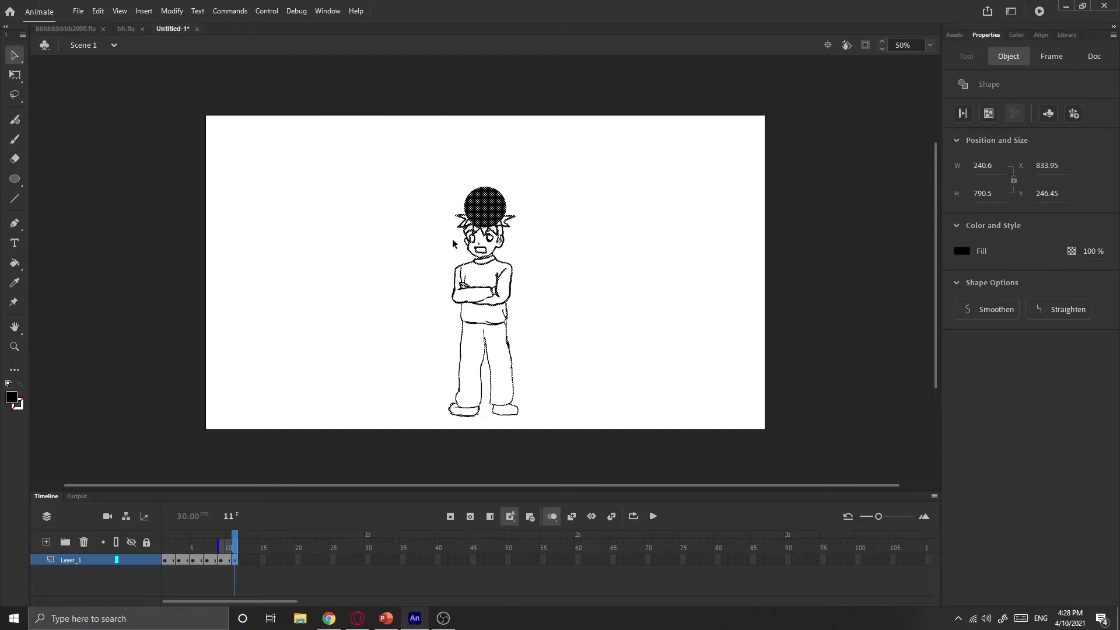
Lasso the ball and the character's head down to the chin in frame 11, and lower them to about Y 258, leaving the body in place
key("ctrl+equal")
scroll(462, 250, "up", 4)
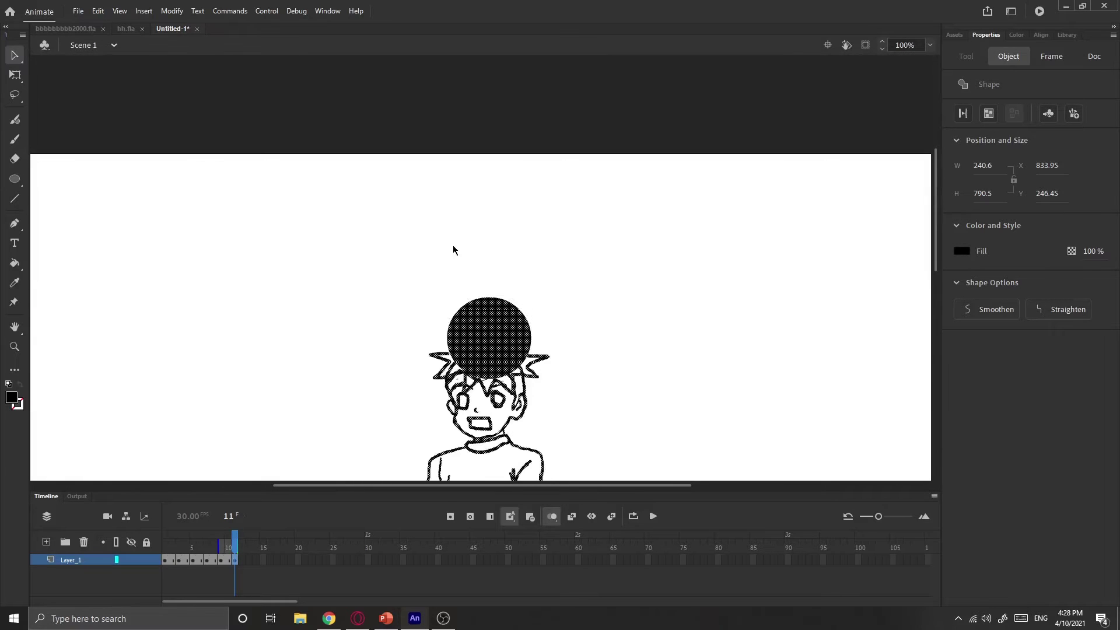
scroll(453, 242, "down", 2)
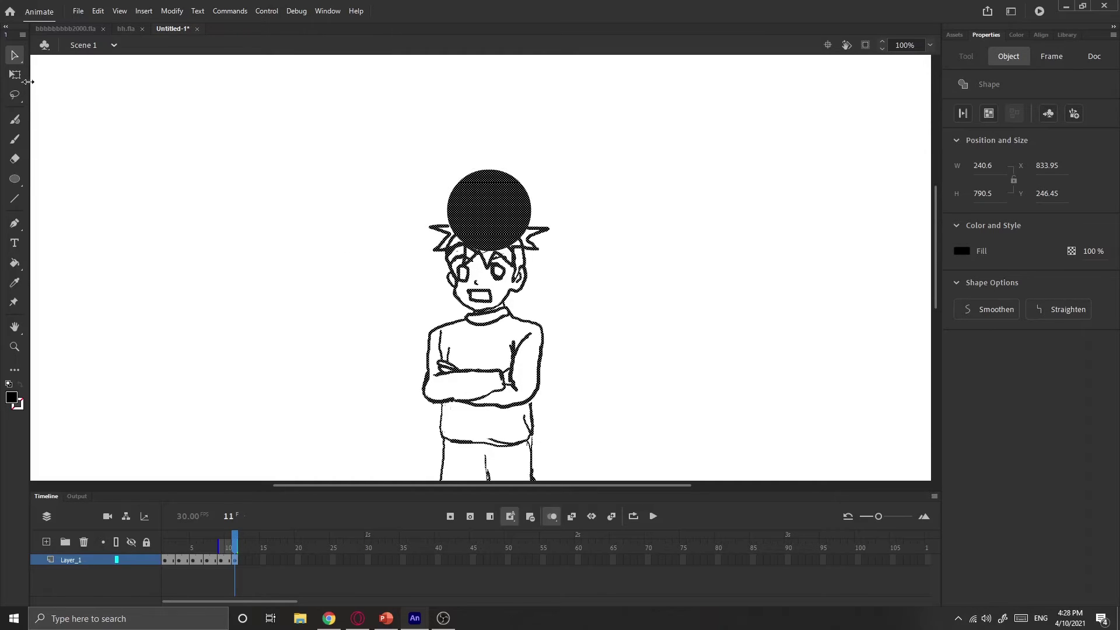
left_click(252, 213)
left_click(14, 94)
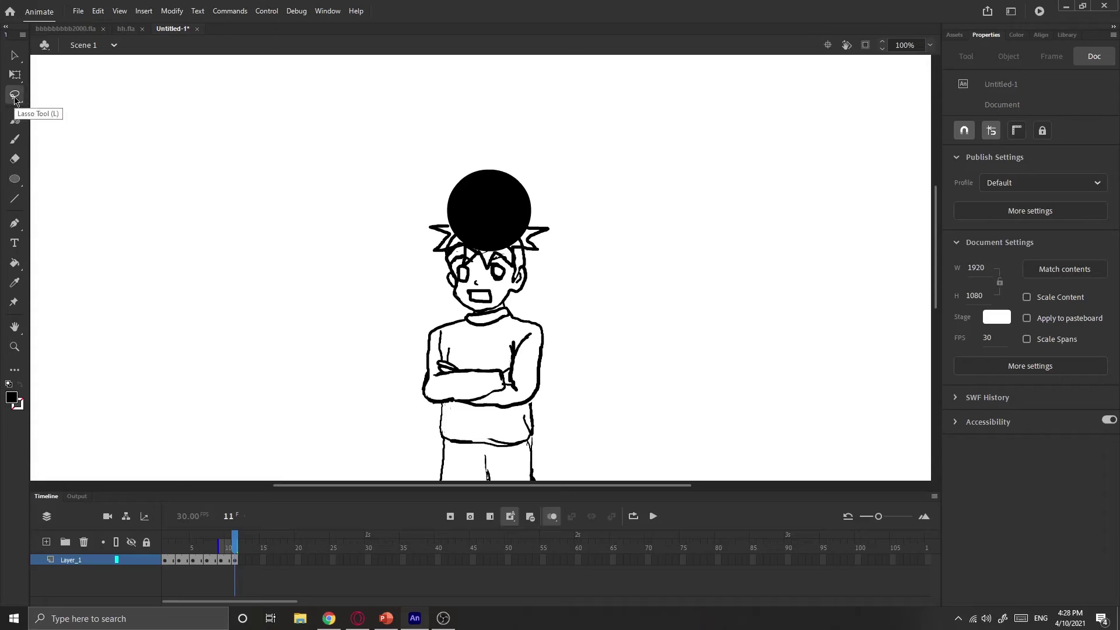
mouse_move(300, 251)
left_mouse_down()
mouse_move(274, 165)
mouse_move(306, 193)
left_mouse_up()
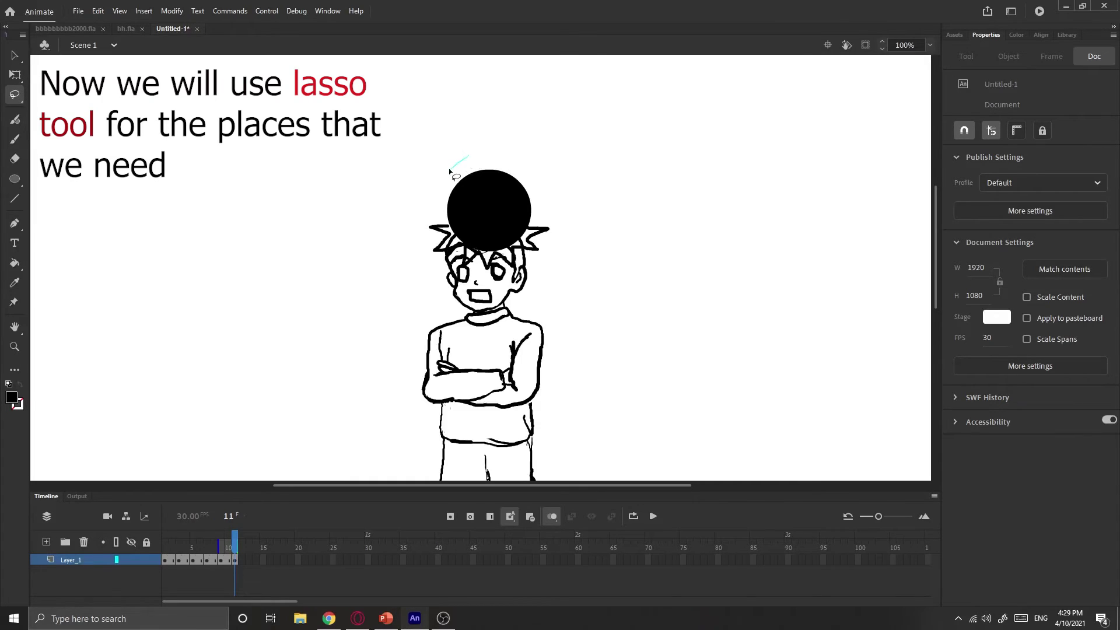
mouse_move(433, 213)
left_mouse_down()
mouse_move(421, 239)
mouse_move(459, 309)
mouse_move(482, 313)
mouse_move(528, 290)
mouse_move(553, 239)
mouse_move(543, 200)
mouse_move(487, 155)
mouse_move(460, 165)
left_mouse_up()
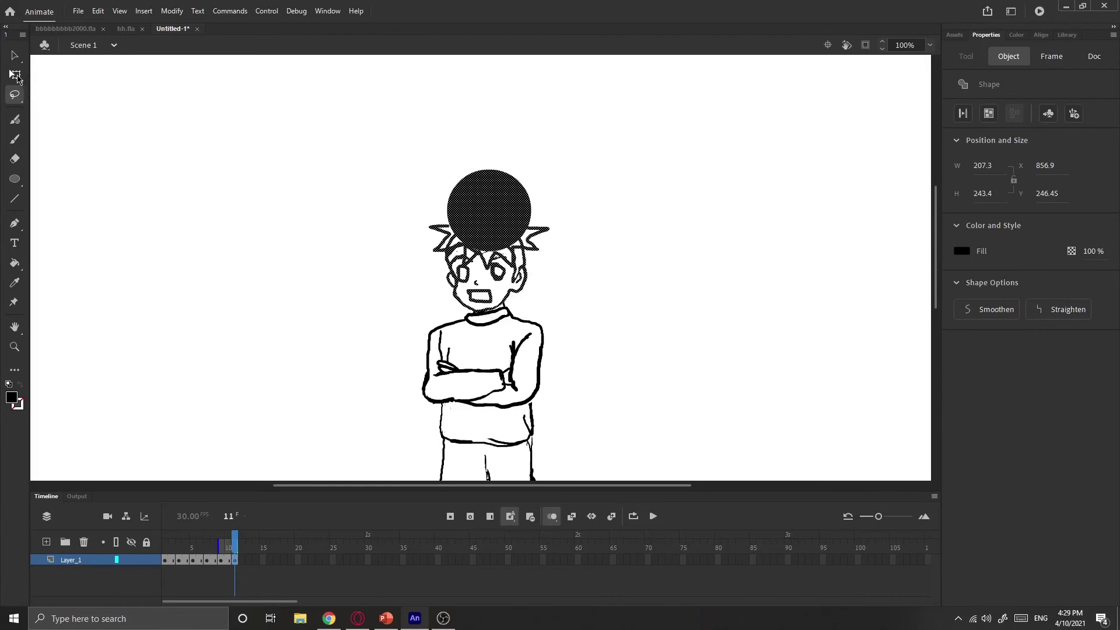
left_click(15, 76)
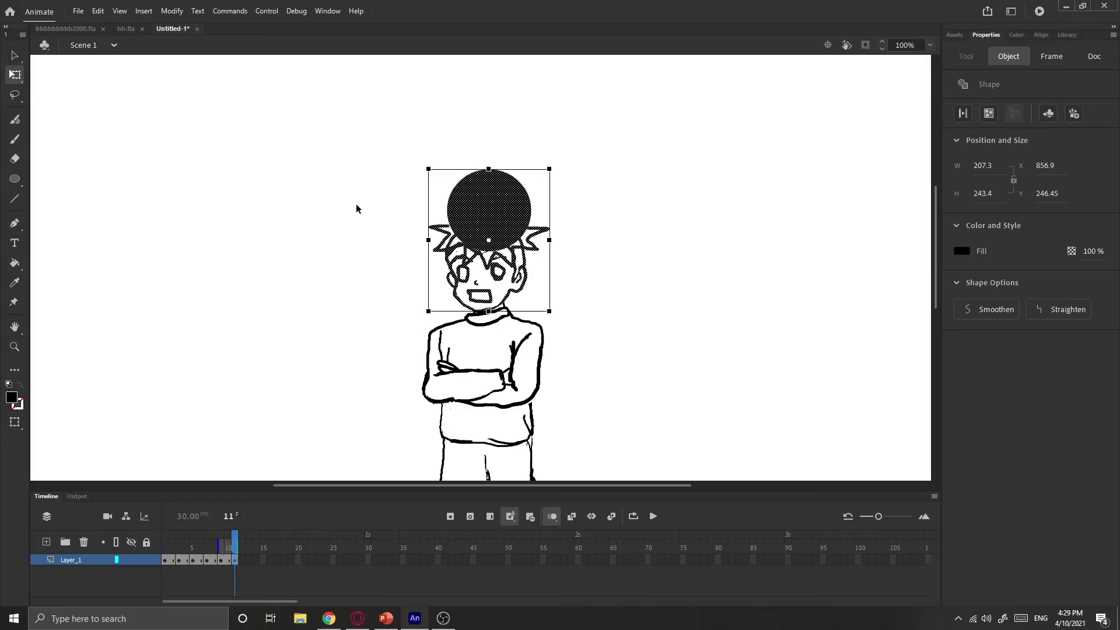
key("Down")
key("Down")
key("Down")
key("Down")
key("Down")
key("Down")
key("Down")
key("Down")
key("Down")
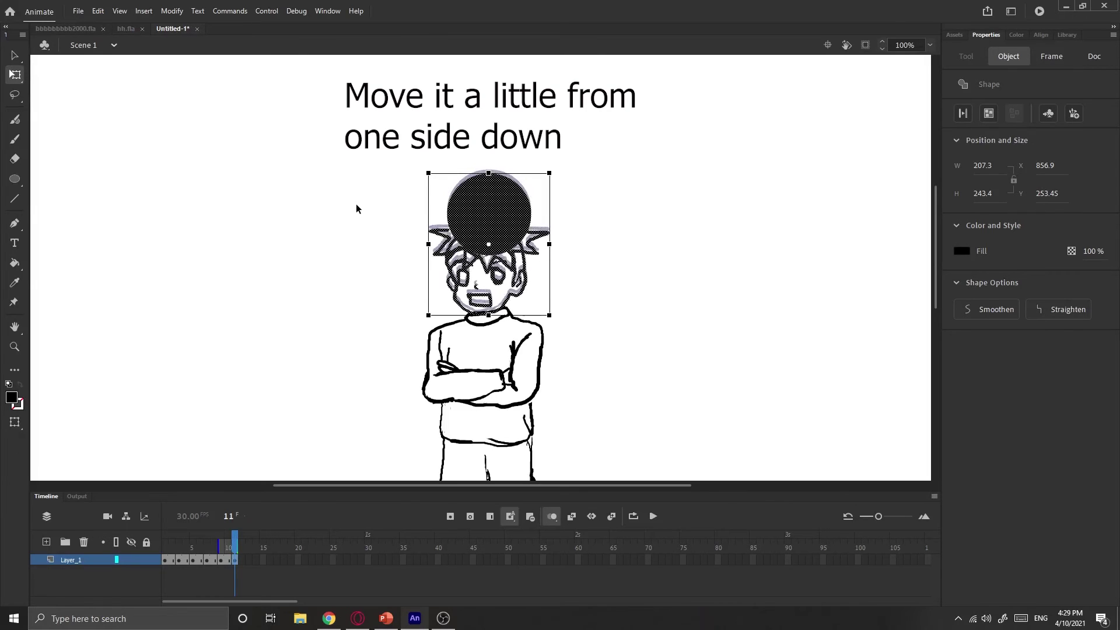
key("Down")
key("Down")
key("Down")
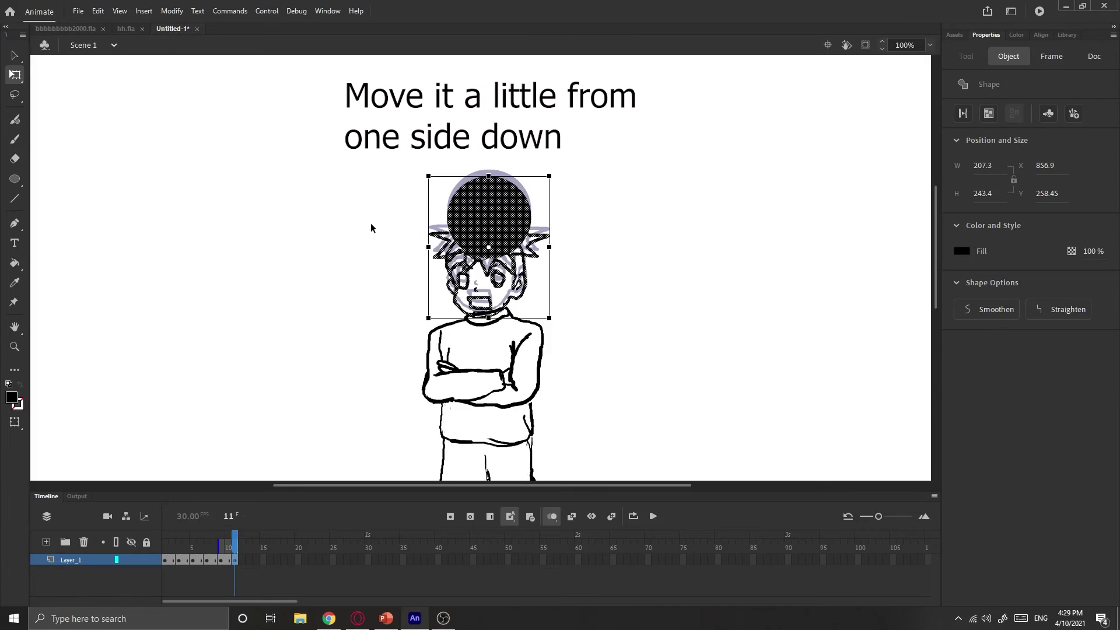
left_click(371, 224)
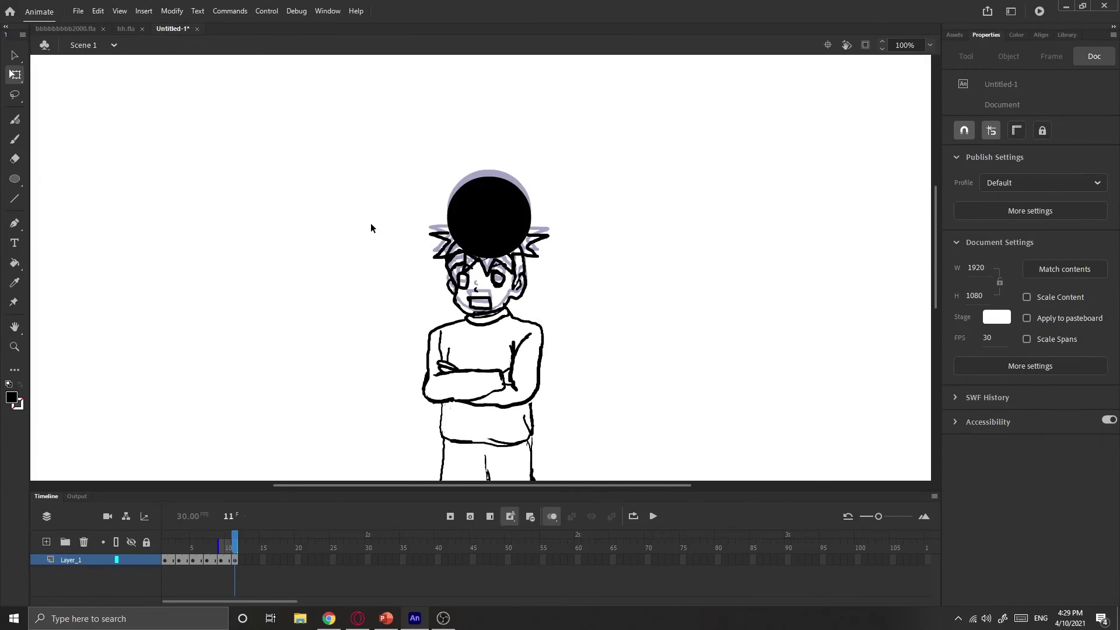
Turn off onion skinning with the whole stage in view
scroll(428, 328, "down", 3)
key("ctrl+minus")
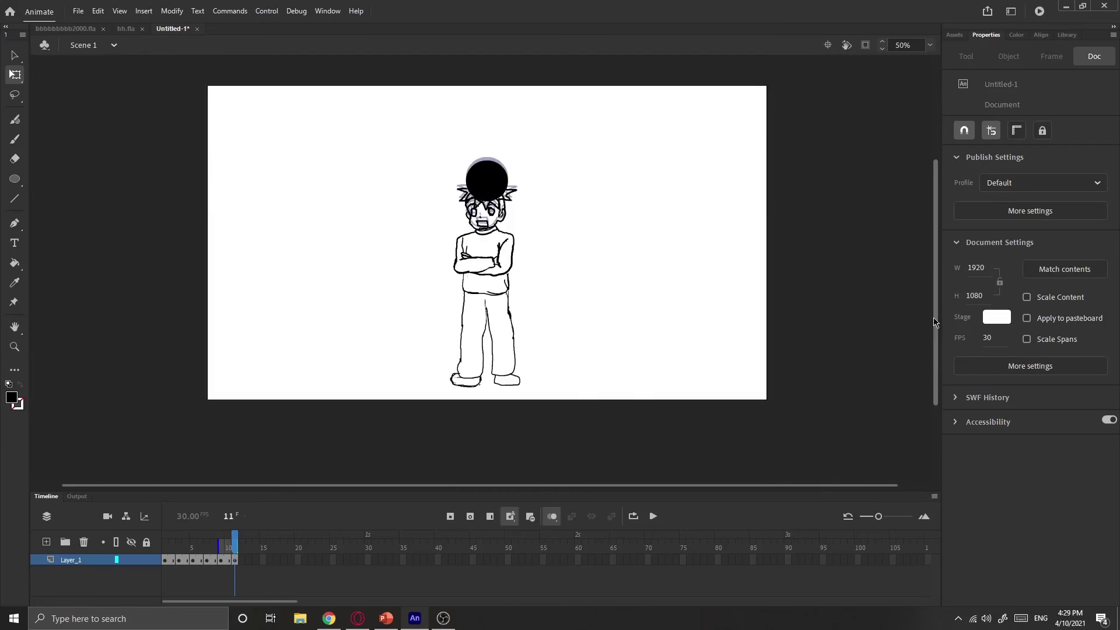
scroll(935, 299, "up", 2)
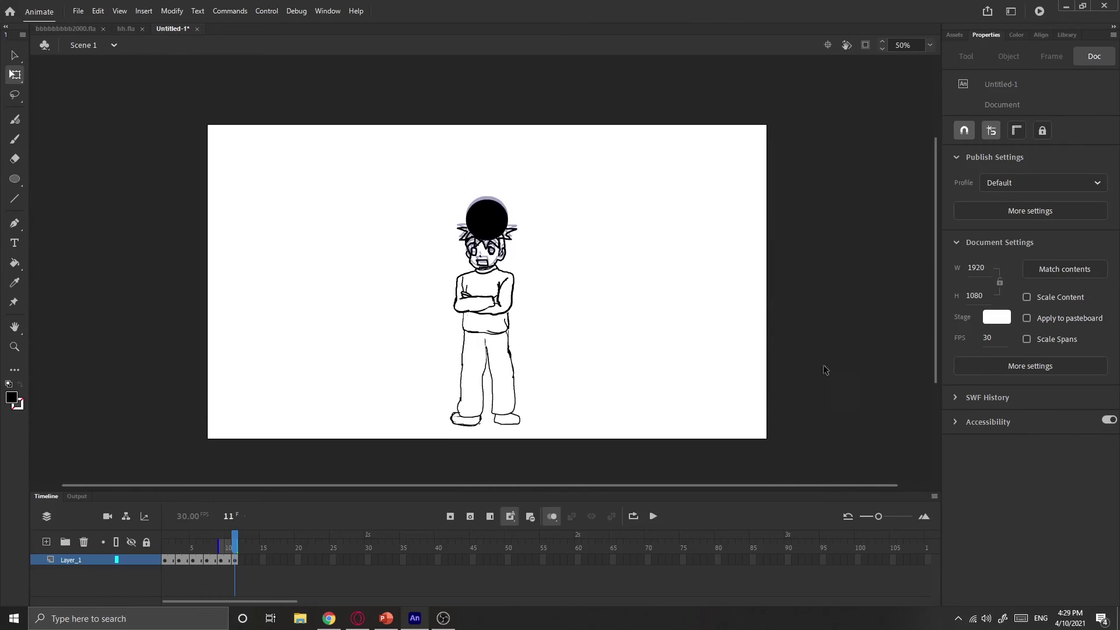
left_click(552, 517)
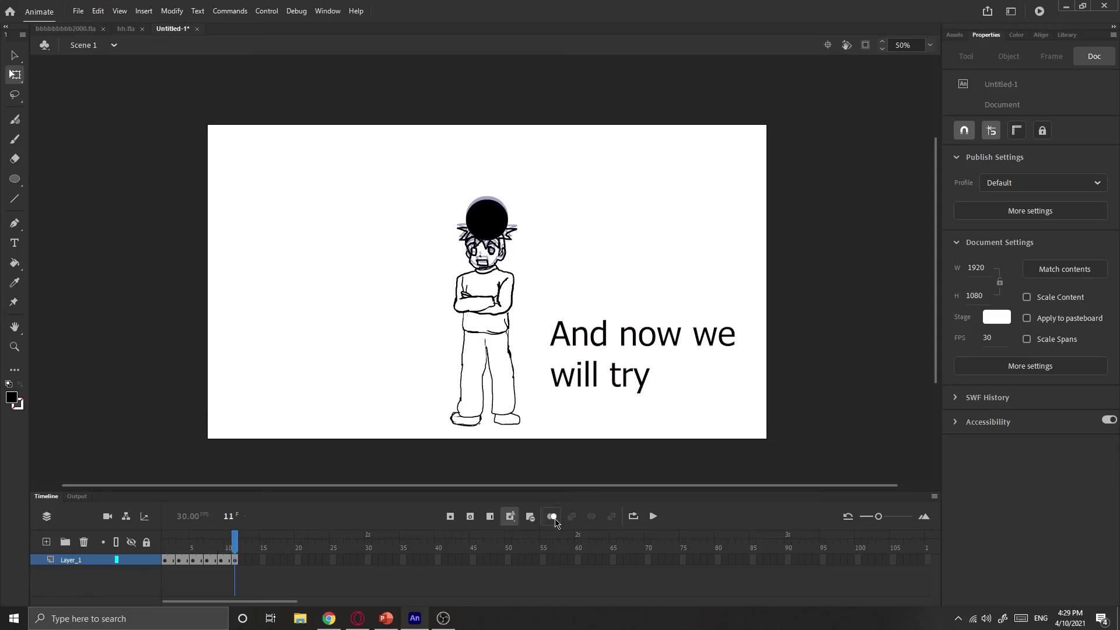
Play the finished animation through frame 11 several times to check the ball's fall and the character's reaction
left_click(653, 516)
left_click(651, 520)
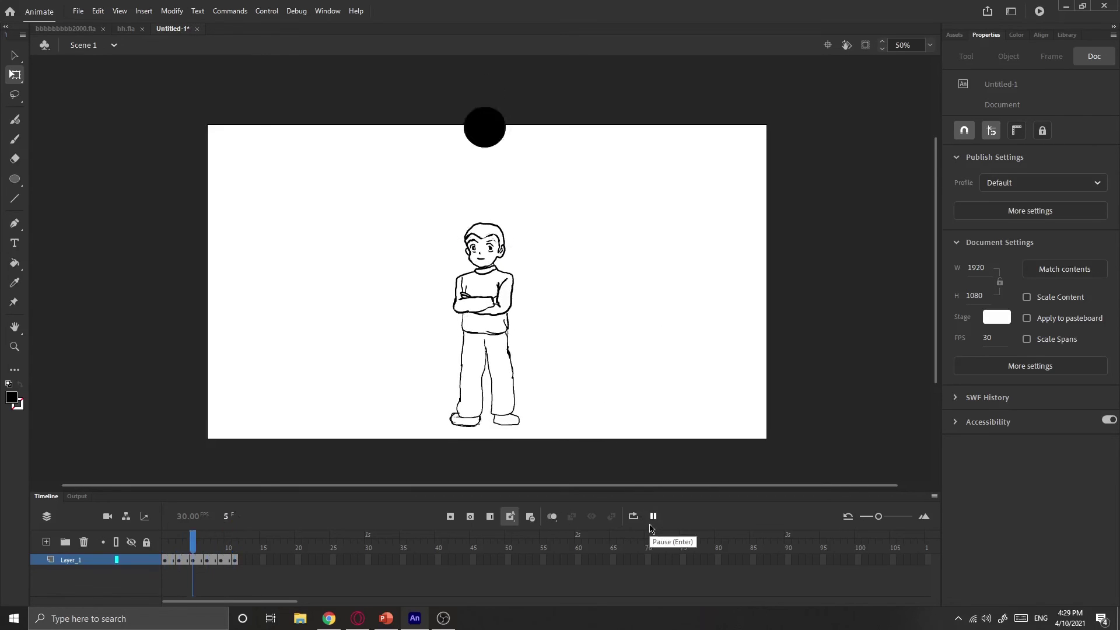
left_click(653, 519)
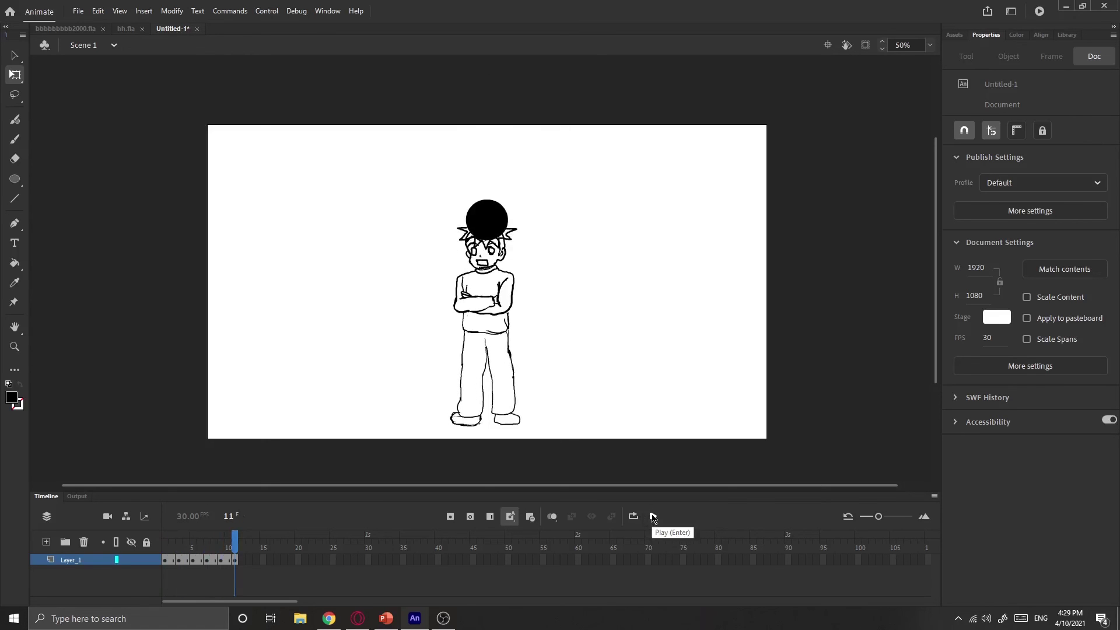
left_click(653, 518)
left_click(653, 518)
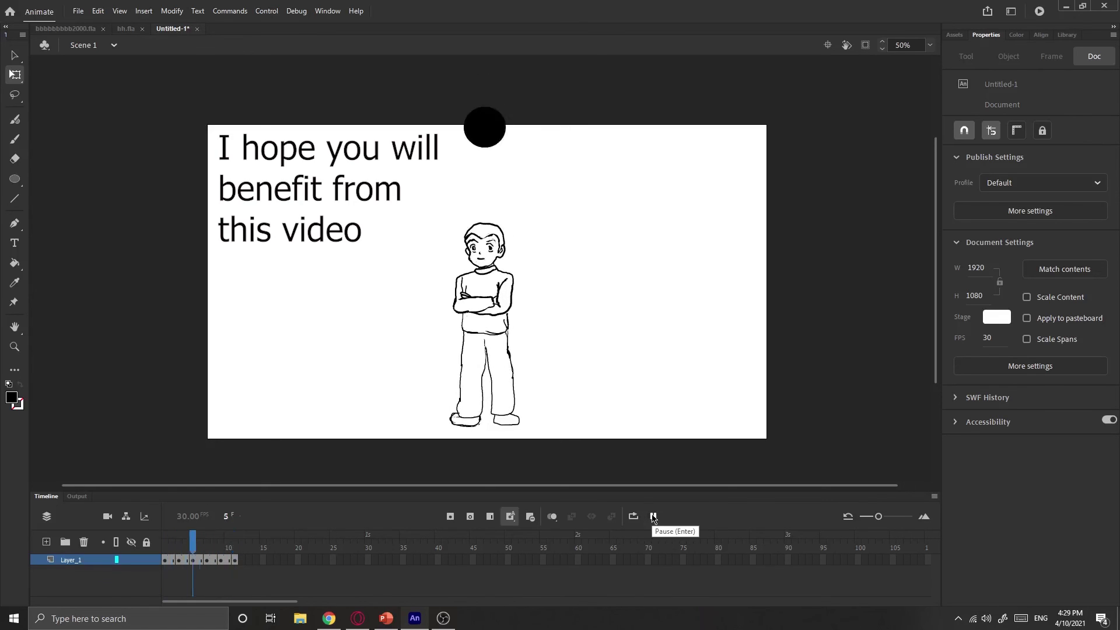
left_click(653, 518)
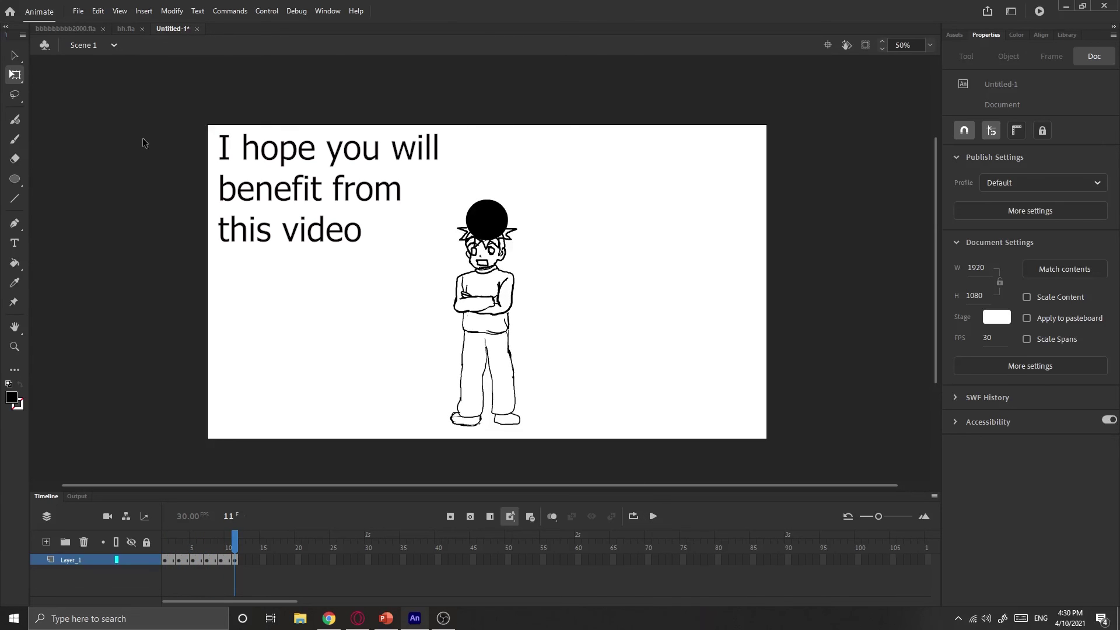
left_click(14, 56)
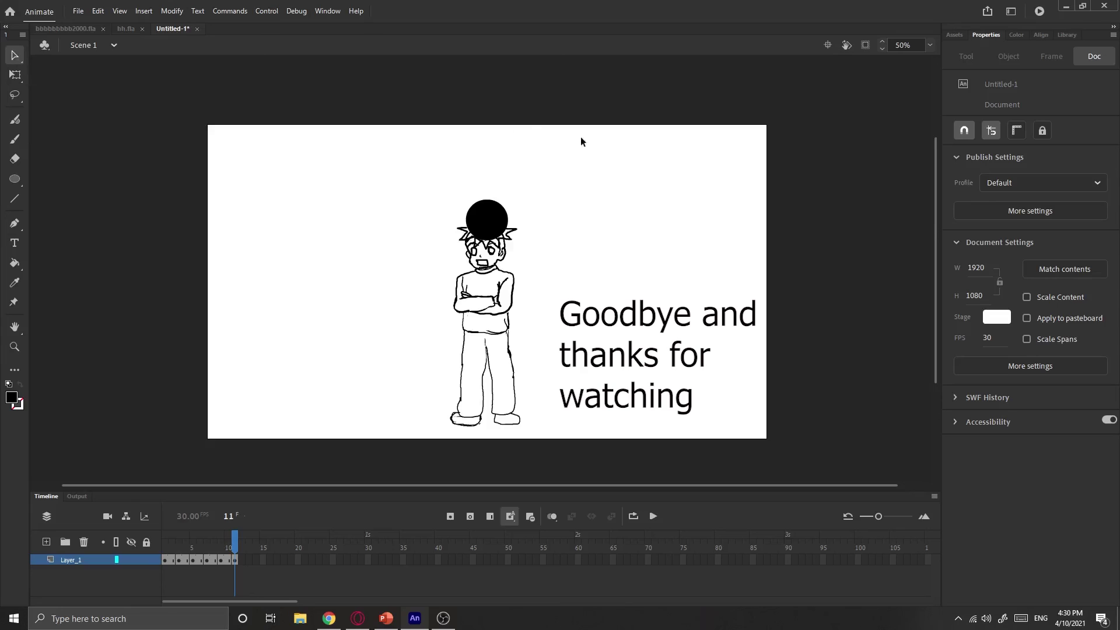